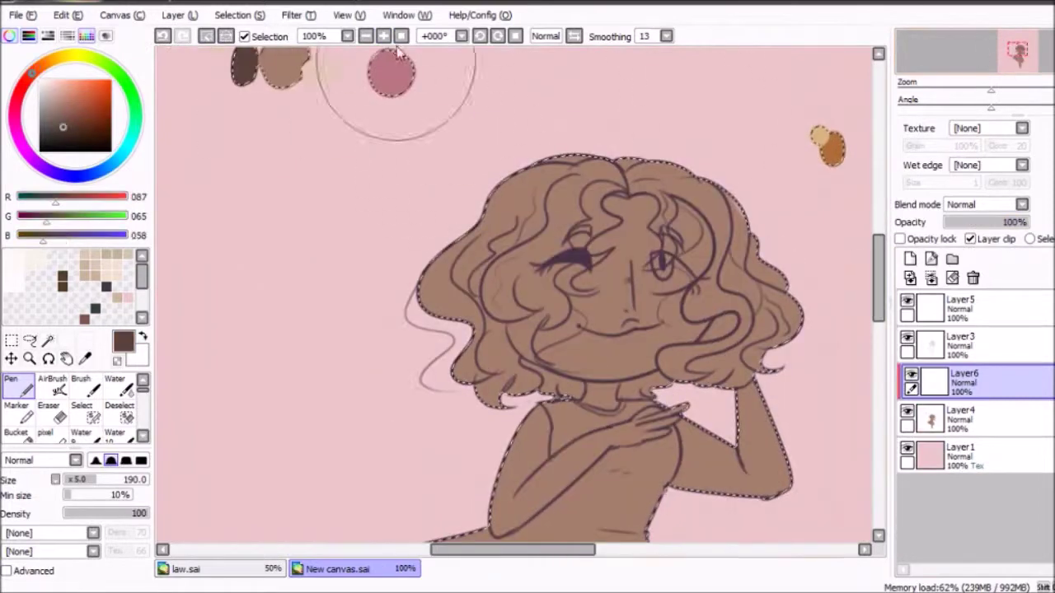
- Paint the dark brown hair locks on the left side and around the winking eye and forehead with a size 20 pen
left_click_drag(437, 387, 597, 445)
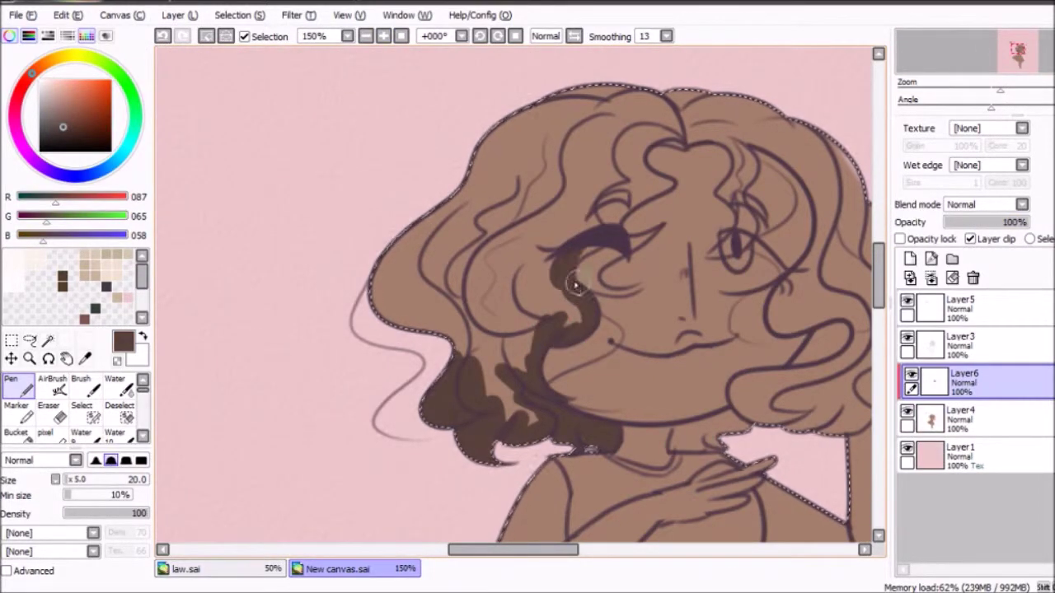
key("ctrl+plus")
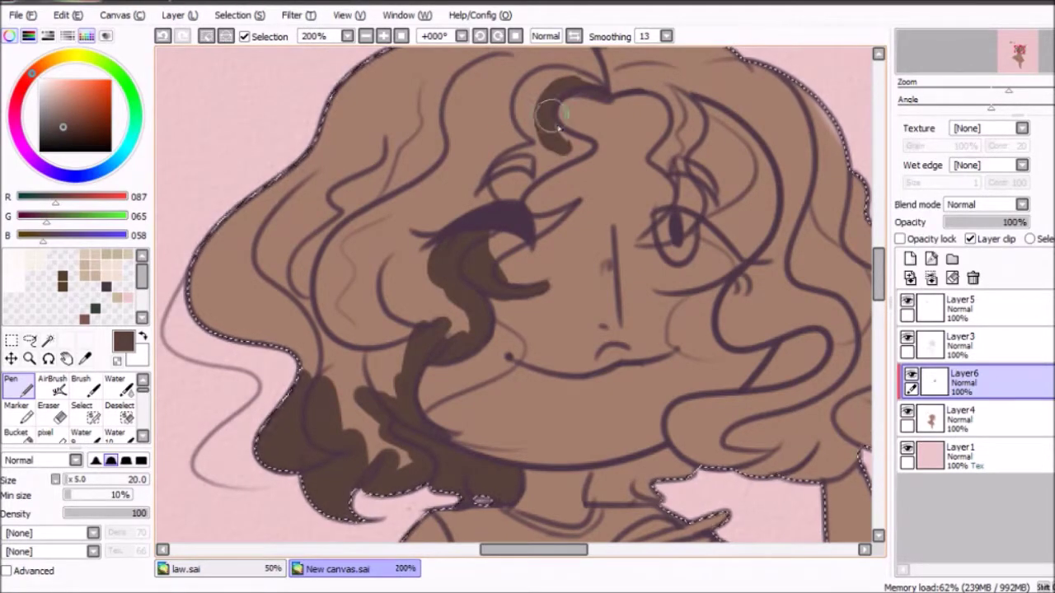
key("e")
key("n")
key("ctrl+minus")
key("ctrl+minus")
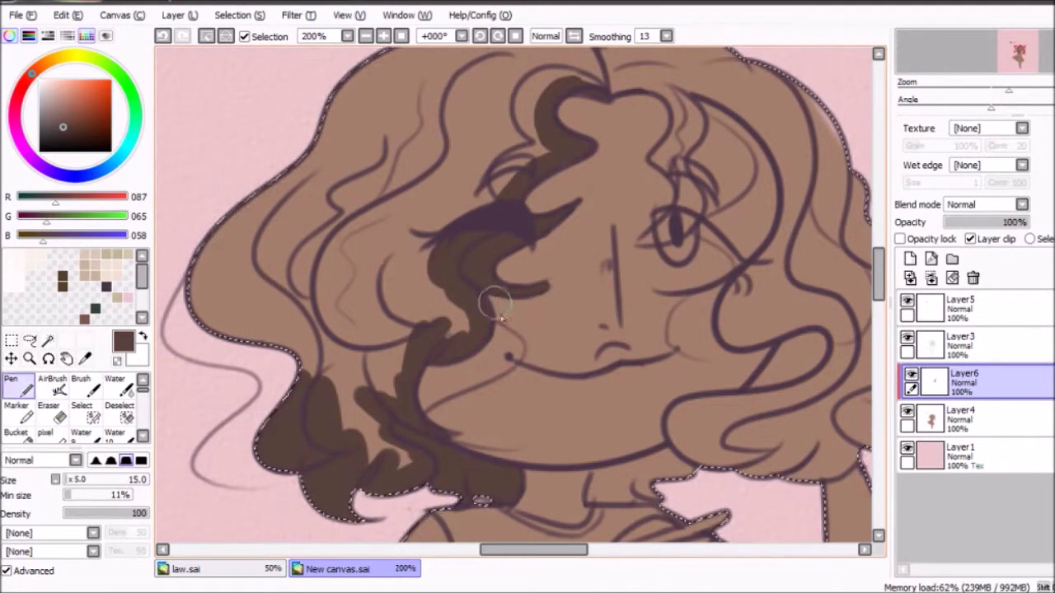
key("ctrl+plus")
key("ctrl+plus")
key("ctrl+plus")
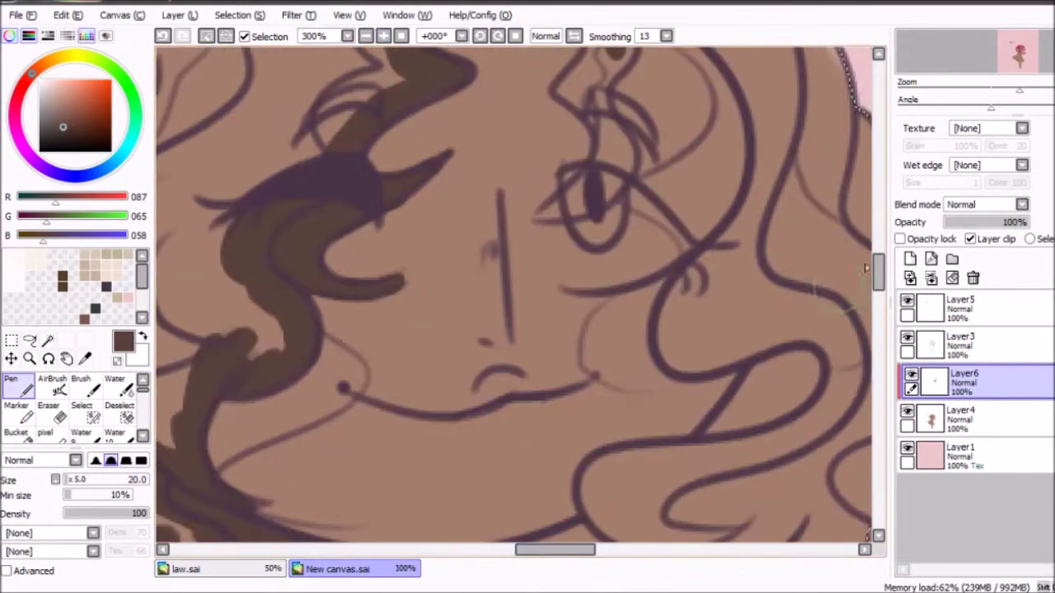
- Paint dark brown along the hair locks right of the face and the lower and outer edges of the right-hand curls
scroll(708, 447, "up", 3)
left_click_drag(540, 375, 617, 330)
left_click_drag(696, 180, 671, 495)
key("ctrl+minus")
key("ctrl+minus")
key("ctrl+plus")
key("ctrl+plus")
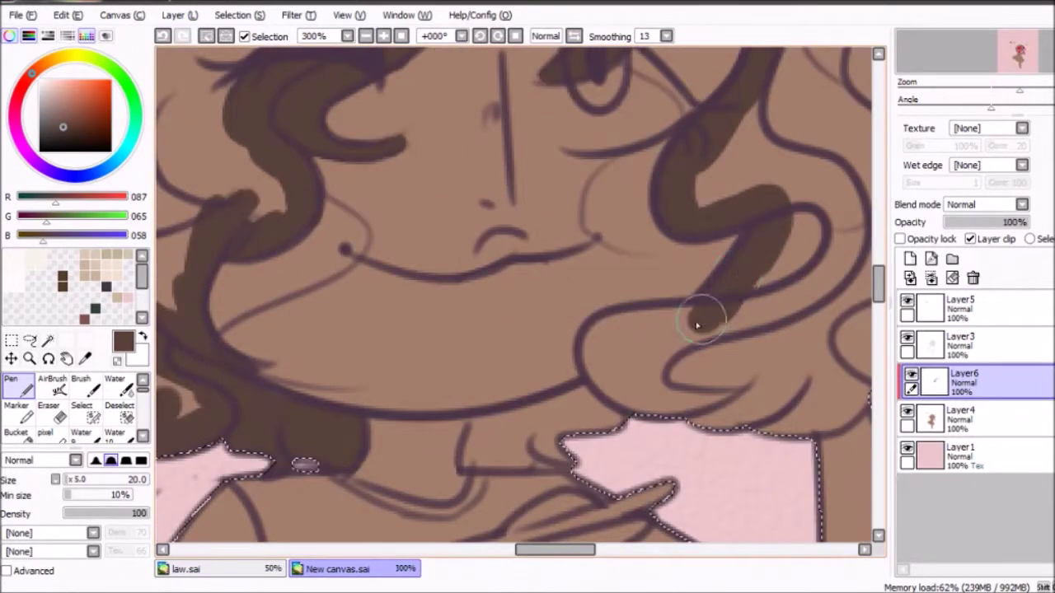
left_click_drag(643, 394, 791, 429)
left_click_drag(766, 164, 659, 395)
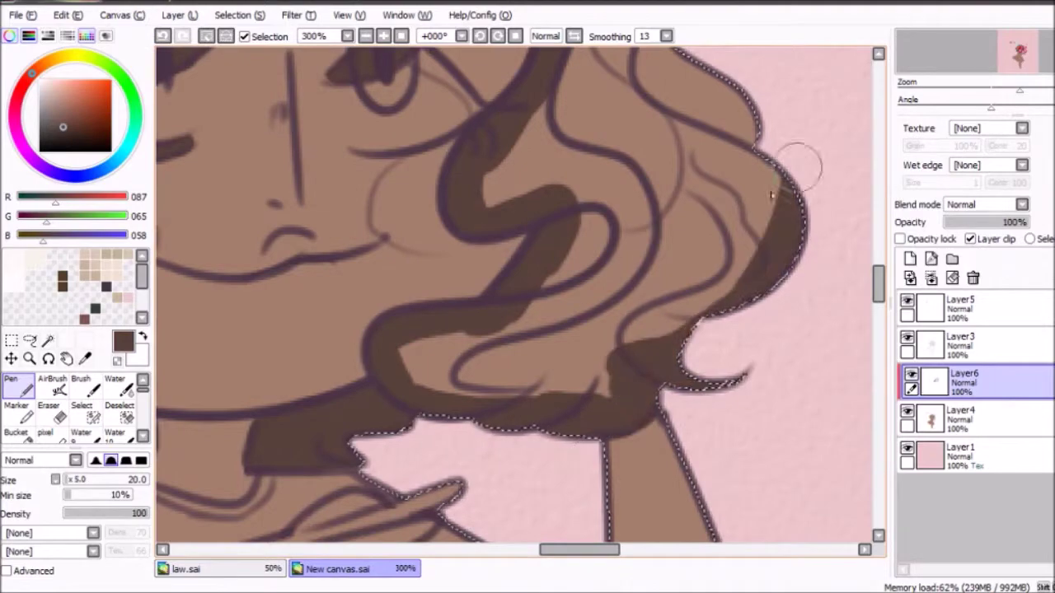
- Unclip Layer6, close the dark brown hair outline around the top of the head, and fill the whole hair area
key("ctrl+minus")
key("ctrl+minus")
left_click(970, 239)
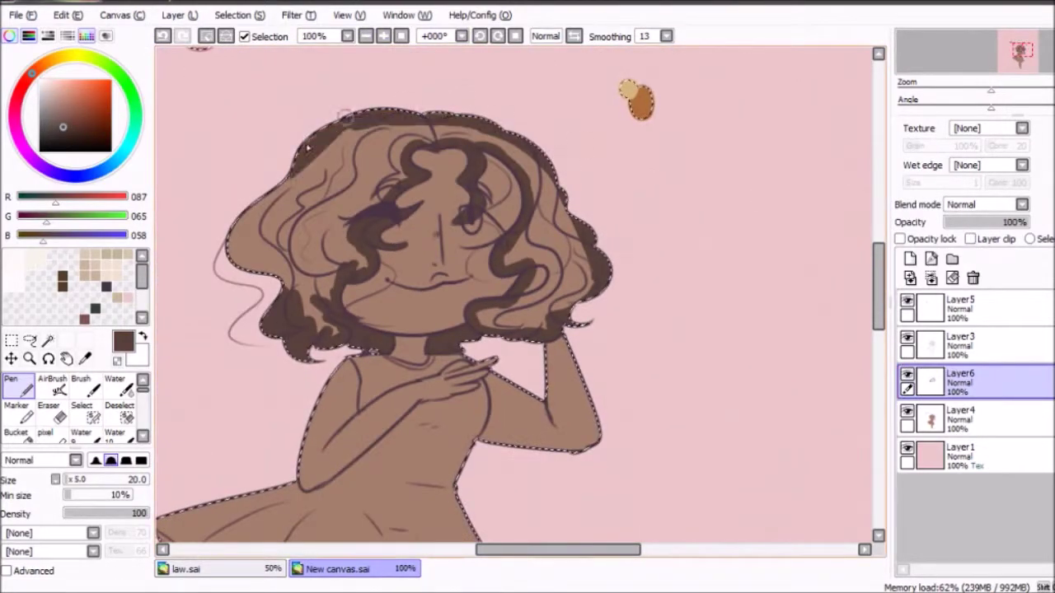
key("b")
left_click(280, 328)
key("ctrl+plus")
key("p")
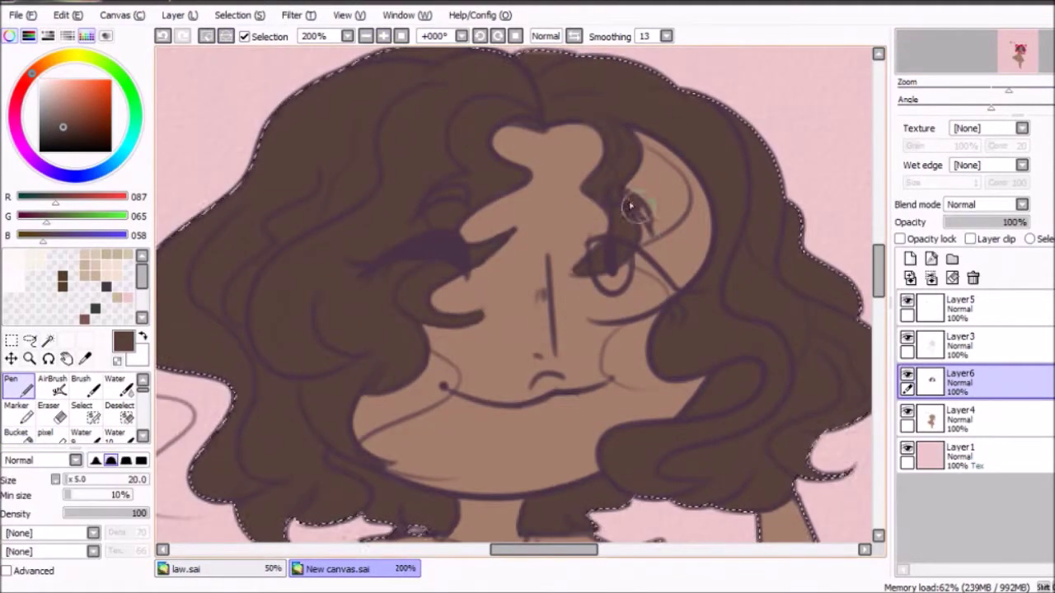
- Sample the orange swatch on the canvas and paint the open eye's iris with it on a new layer beneath the hair
key("ctrl+minus")
left_click(631, 248, "alt")
key("ctrl+plus")
left_click_drag(429, 350, 461, 370)
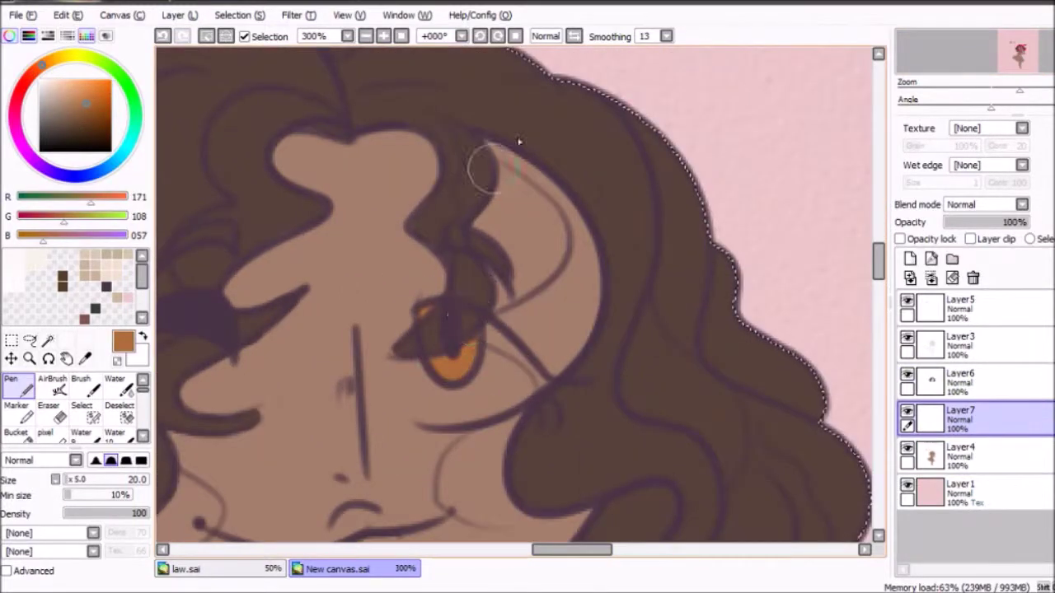
- Add a clipped layer above the iris and shade the orange iris with pale yellow and dark brown using the Water tool
left_click_drag(519, 142, 428, 59)
left_click(910, 259)
left_click(971, 239)
left_click(114, 385)
left_click_drag(342, 285, 375, 289)
left_click_drag(391, 351, 292, 531)
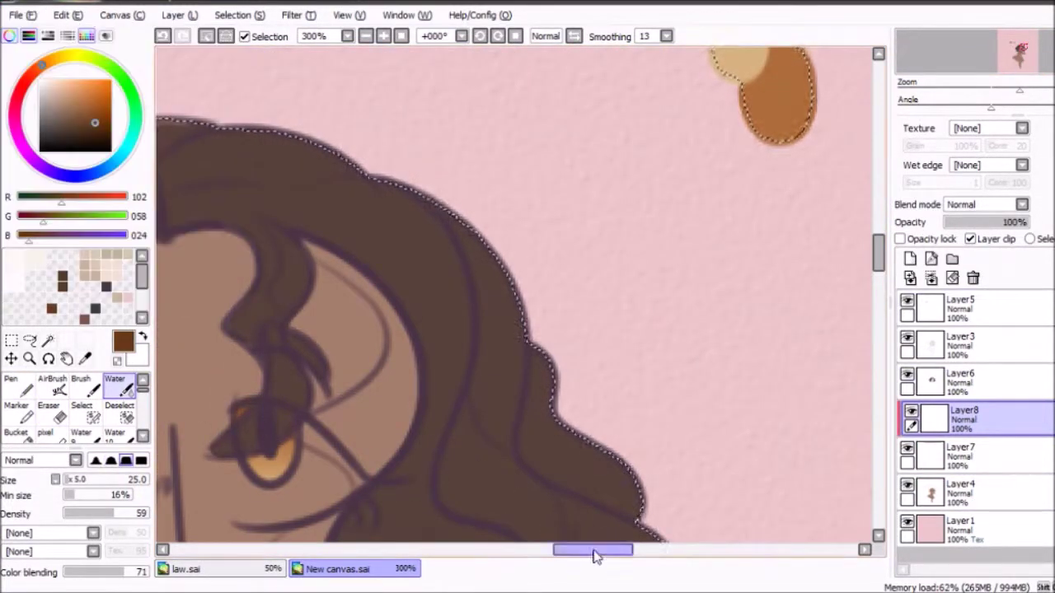
- Delete the iris shading layer and clear the orange iris colour from Layer7
left_click_drag(596, 551, 494, 551)
key("ctrl+minus")
key("ctrl+plus")
key("n")
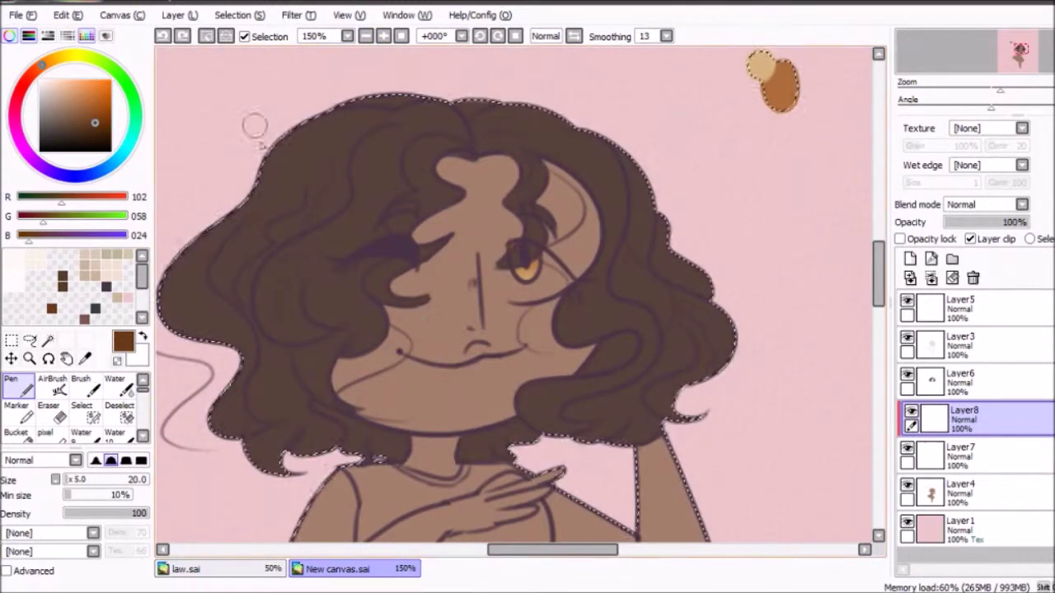
left_click_drag(445, 346, 437, 395)
left_click_drag(462, 428, 610, 437)
left_click(972, 278)
key("ctrl+plus")
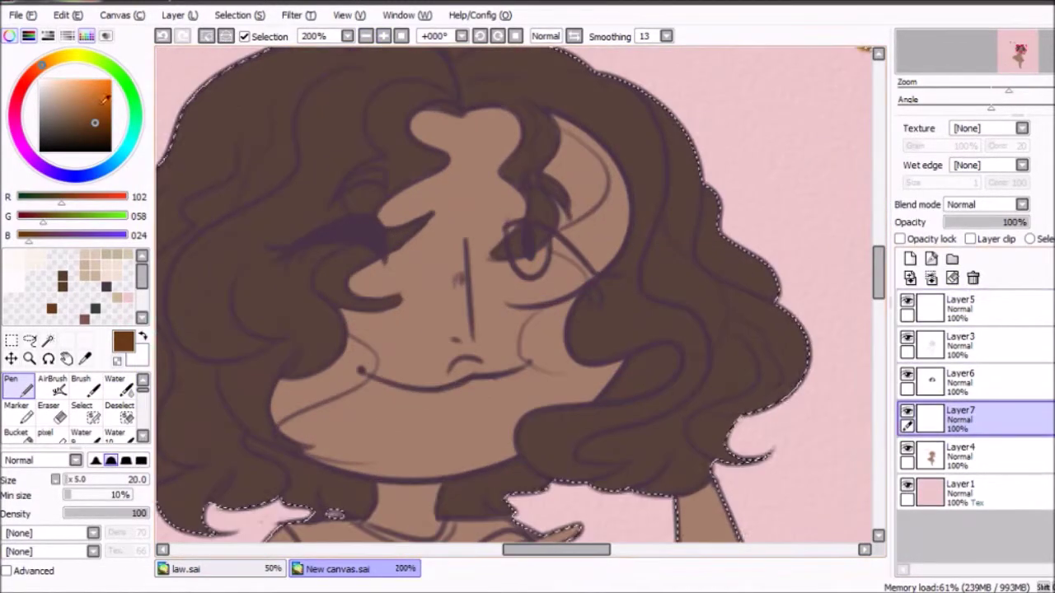
- Mix a light green and a dark green and store both as colour swatches
left_click(135, 109)
left_click(62, 98)
left_click(18, 309, "shift")
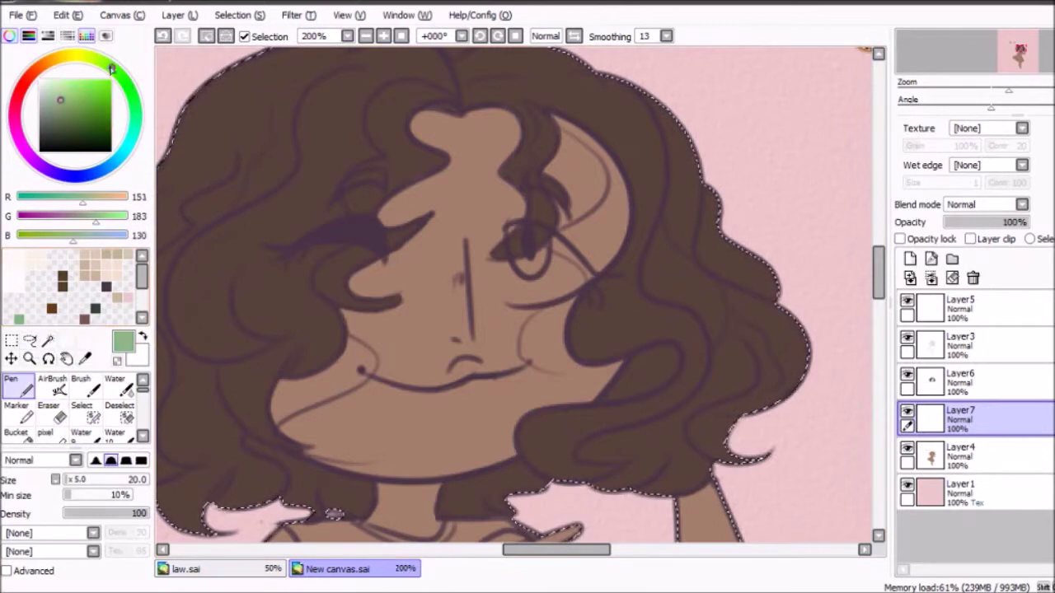
left_click(19, 320, "shift")
left_click(131, 95)
- Try to recolour the base skin on an opacity-locked Layer4 with a warmer brown and a size 240 pen
key("ctrl+minus")
left_click(960, 455)
left_click(899, 239)
left_click(43, 63)
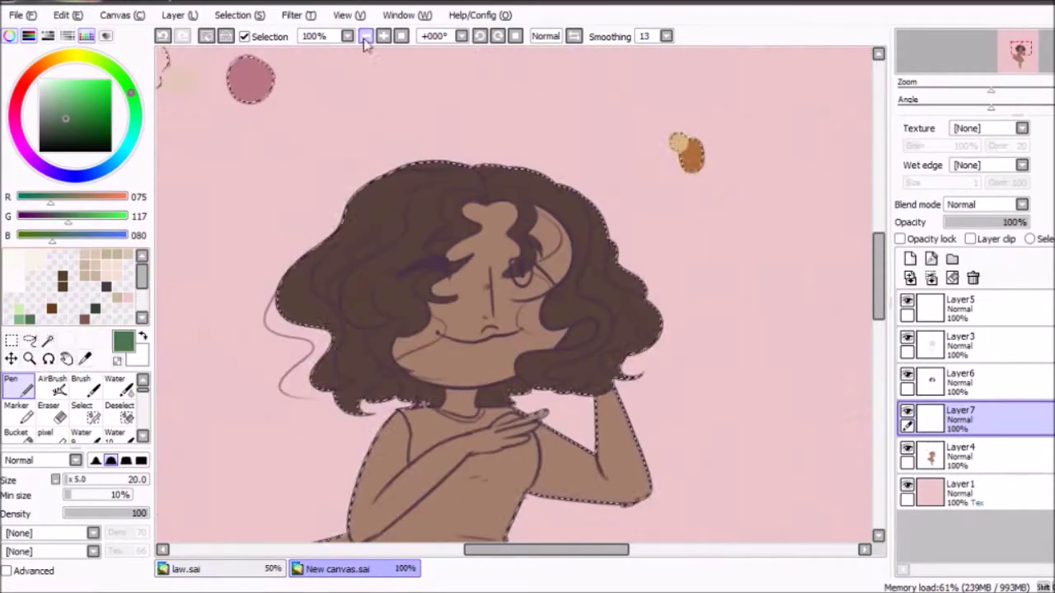
left_click_drag(338, 360, 429, 247)
left_click_drag(396, 214, 495, 346)
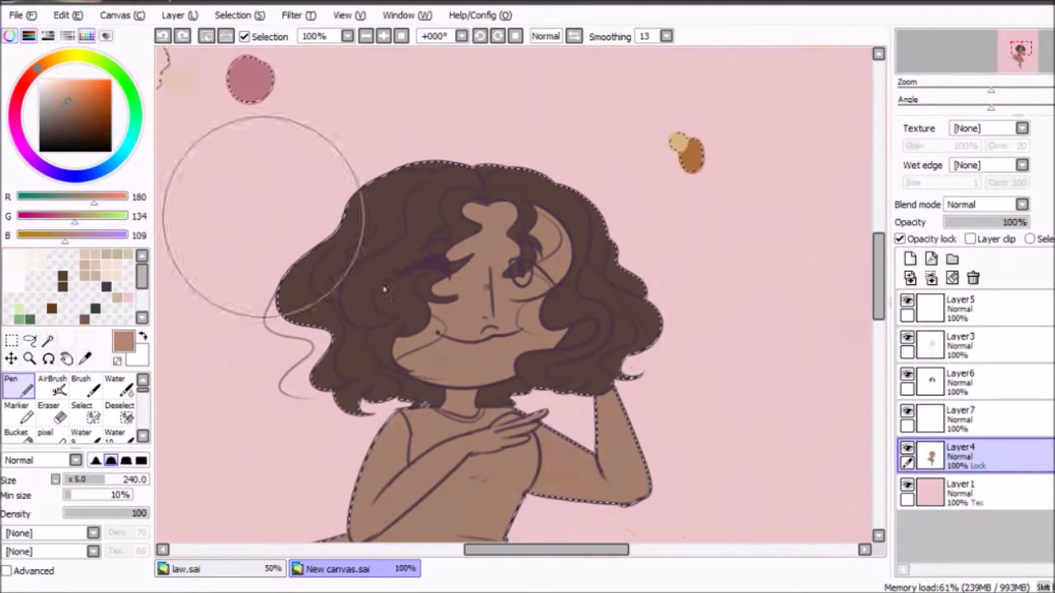
key("ctrl+minus")
key("ctrl+plus")
left_click(78, 107)
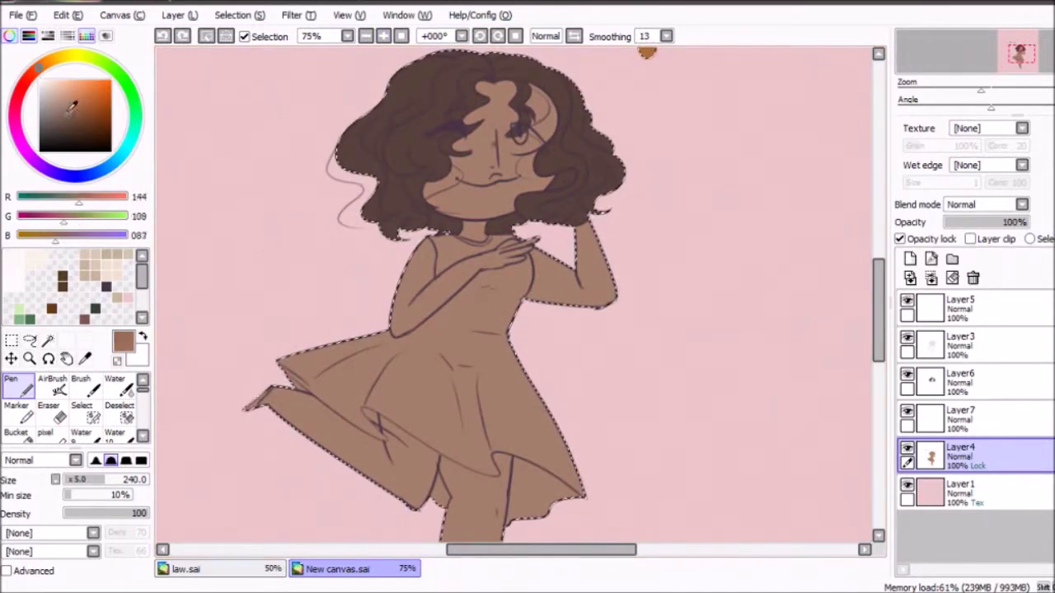
- Paint the open eye's iris light green on Layer7 and shade it with dark green using the Water tool
left_click(1004, 58)
left_click(960, 418)
key("ctrl+plus")
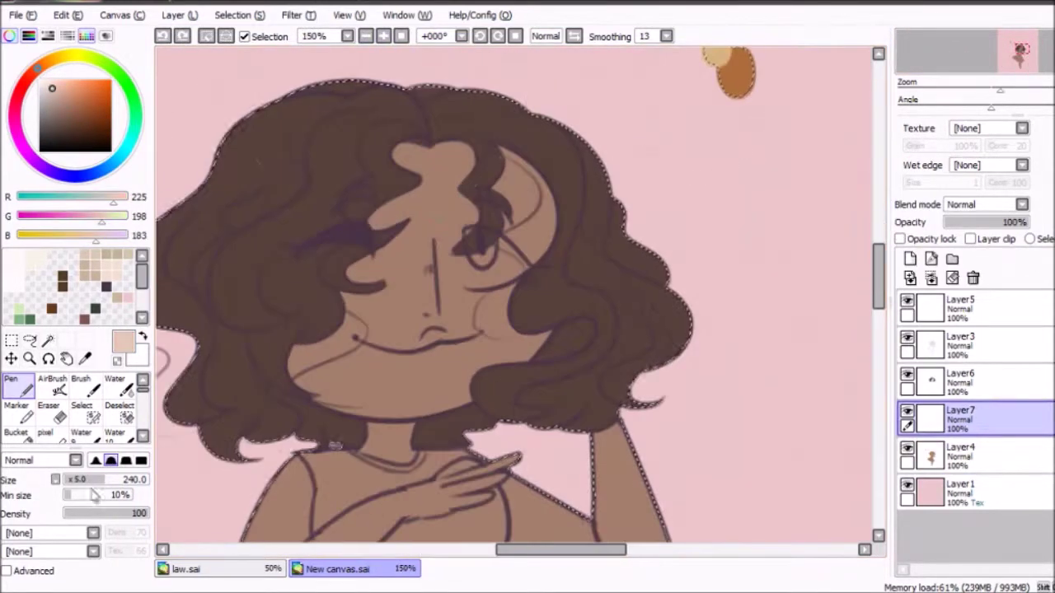
key("ctrl+plus")
key("ctrl+plus")
key("ctrl+shift+n")
left_click(421, 175, "alt")
key("ctrl+minus")
key("ctrl+minus")
key("ctrl+minus")
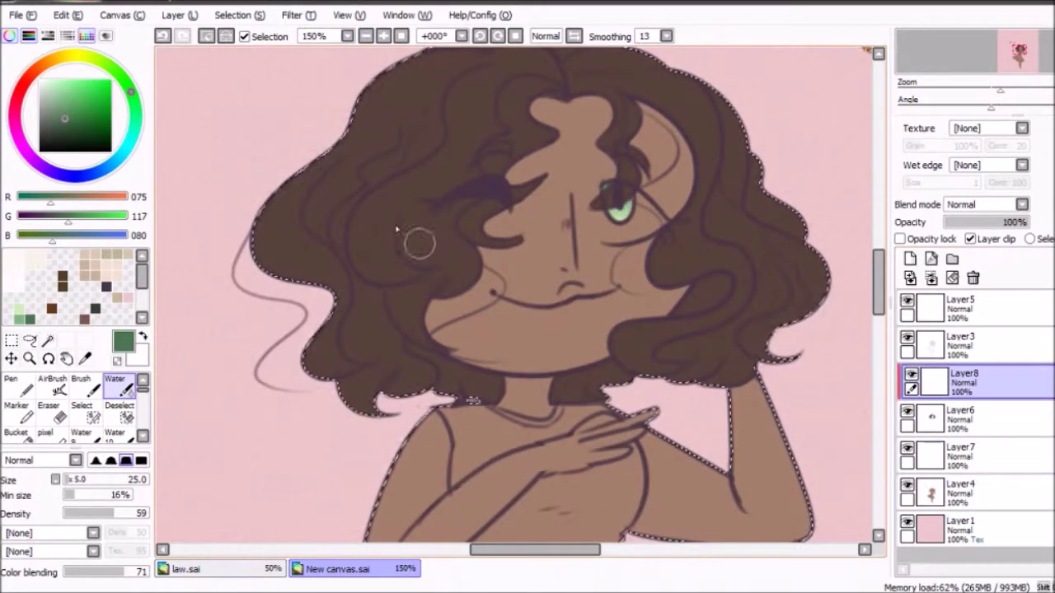
- Shade the hair on Layer6 with a very dark brown using the Water tool at size 300
left_click(397, 230, "alt")
mouse_move(397, 231)
left_mouse_down()
mouse_move(242, 447)
mouse_move(536, 362)
mouse_move(745, 330)
left_mouse_up()
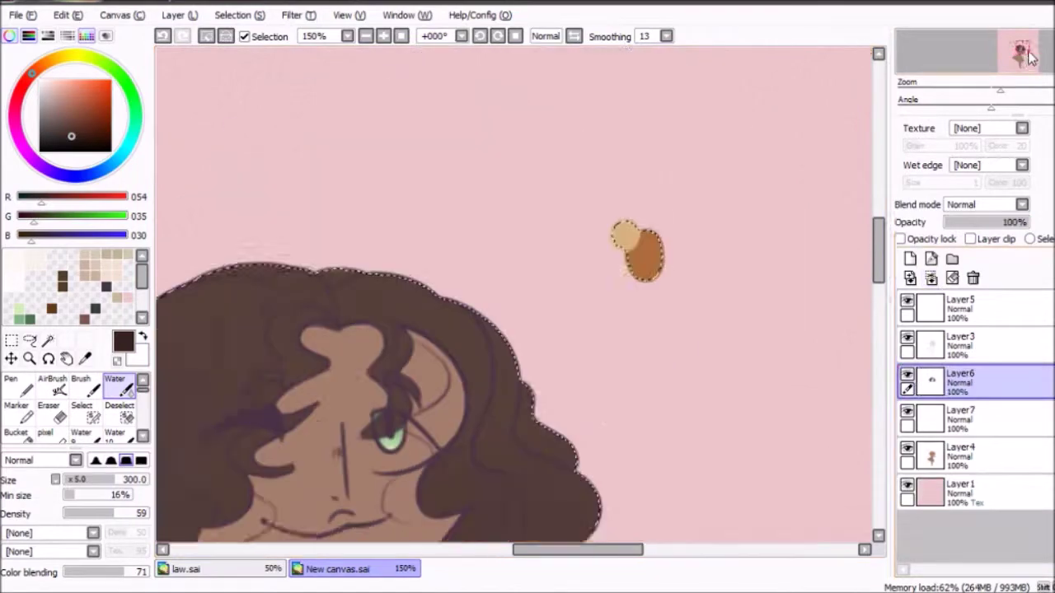
- Paint the open eye's white in off-white with a size 15 pen on a layer beneath the iris, and merge both eye layers
left_click_drag(964, 379, 964, 453)
left_click(11, 380)
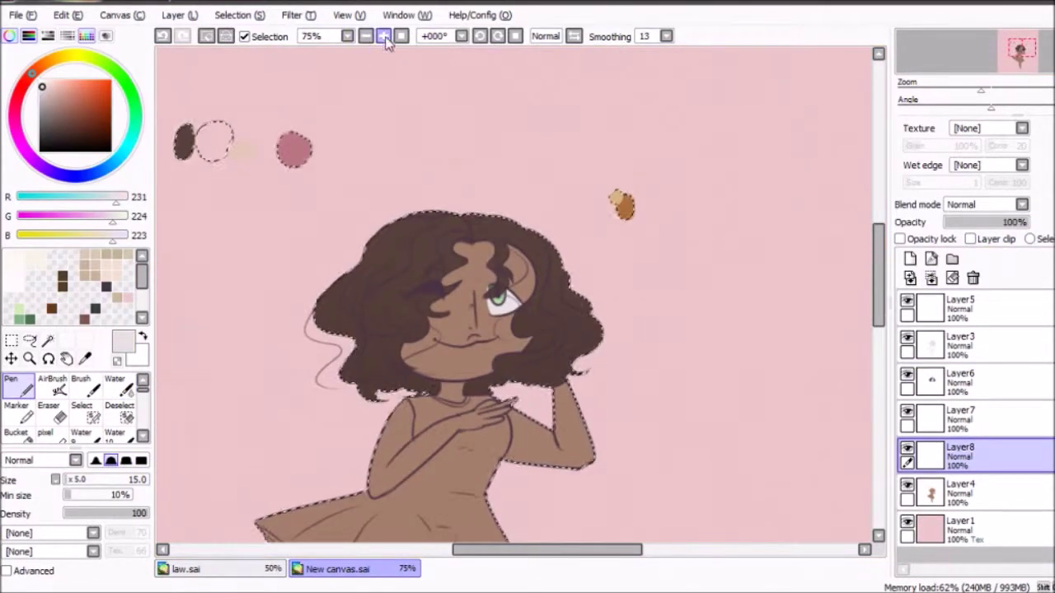
left_click(972, 278)
- Add a layer clipped to Layer4 and paint pale skin patches on the jaw and below the open eye with a size 12 Brush
left_click(910, 259)
left_click(970, 238)
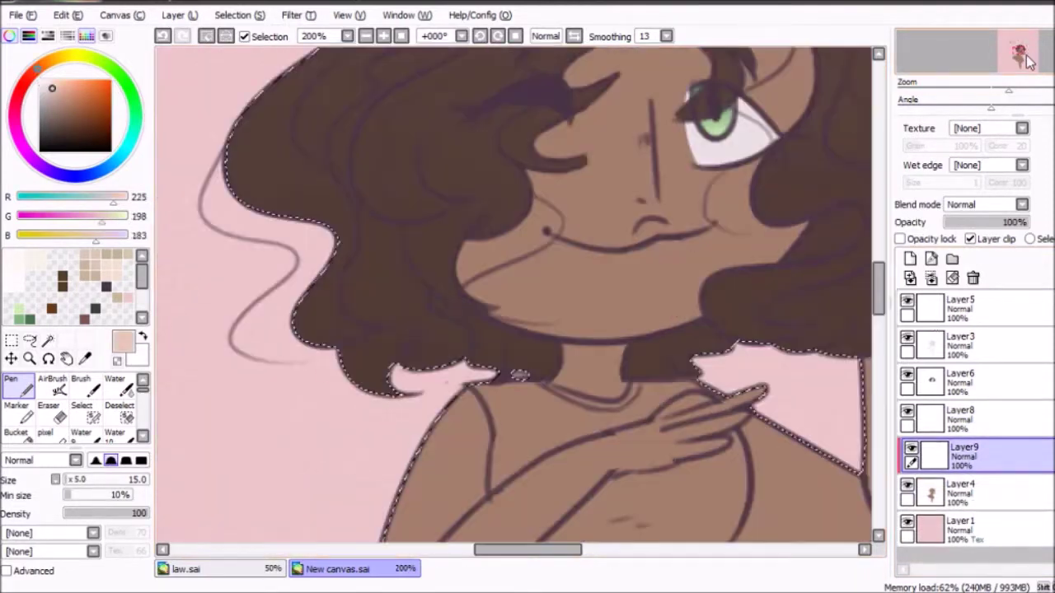
left_click(81, 381)
left_click_drag(412, 309, 416, 361)
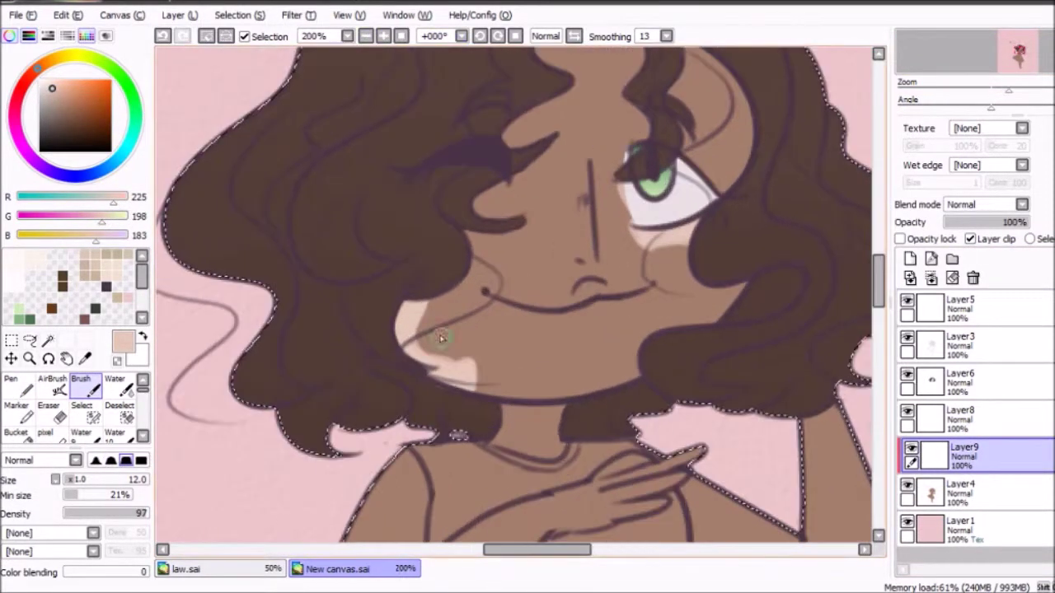
- Paint pale skin patches on the left upper arm, forehead and brow area
scroll(483, 147, "down", 5)
mouse_move(412, 272)
left_mouse_down()
mouse_move(370, 328)
mouse_move(453, 285)
left_mouse_up()
key("ctrl+z")
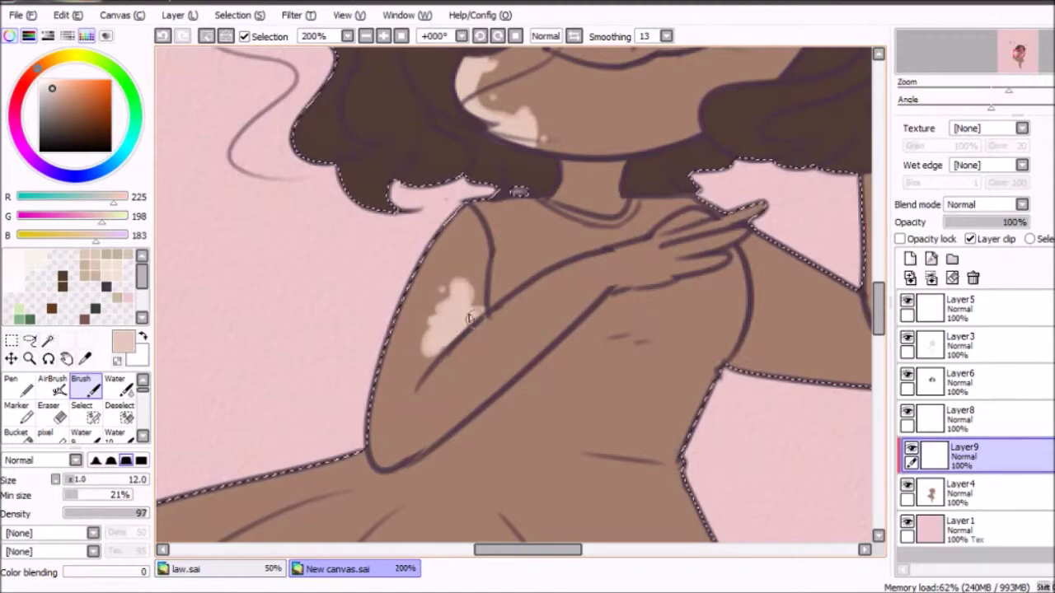
scroll(430, 354, "up", 5)
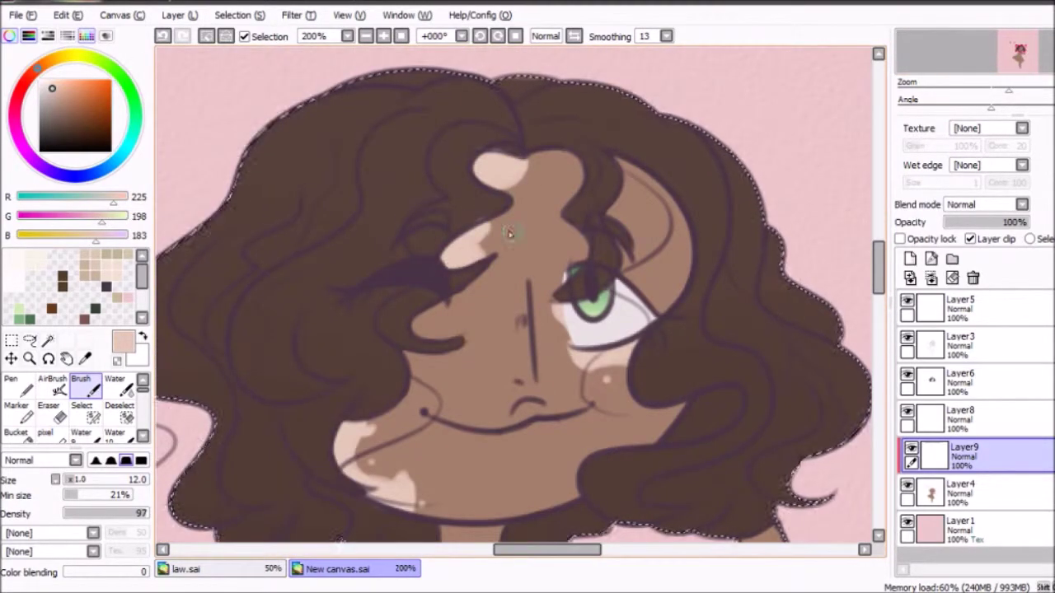
- Paint pale patches on the hand, fingers, elbow and raised forearm, and refine the elbow patch's edge with the Eraser
mouse_move(878, 268)
left_mouse_down()
mouse_move(882, 314)
mouse_move(829, 336)
left_mouse_up()
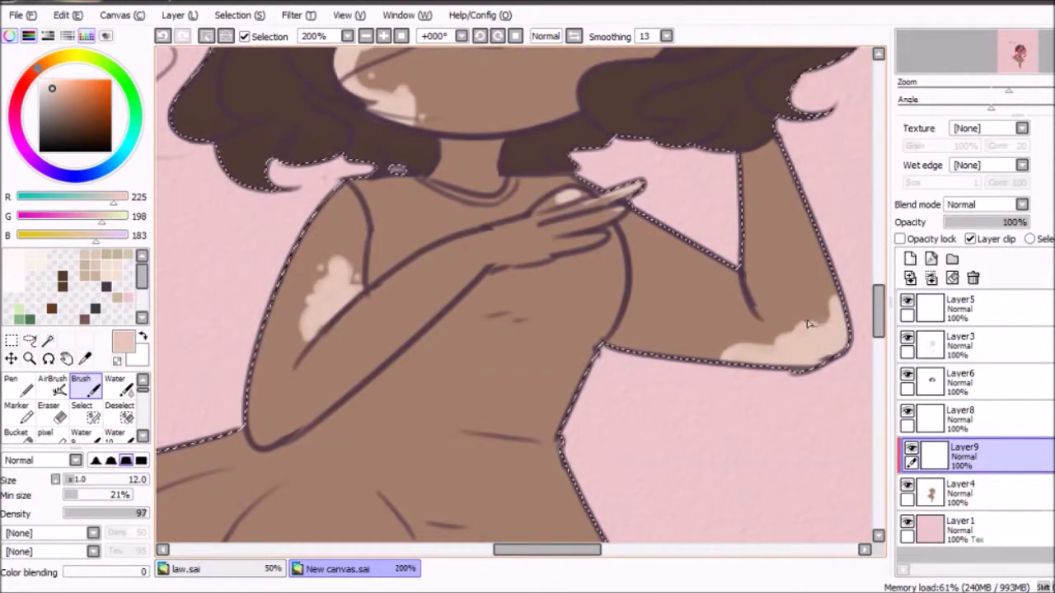
scroll(796, 299, "down", 2)
key("e")
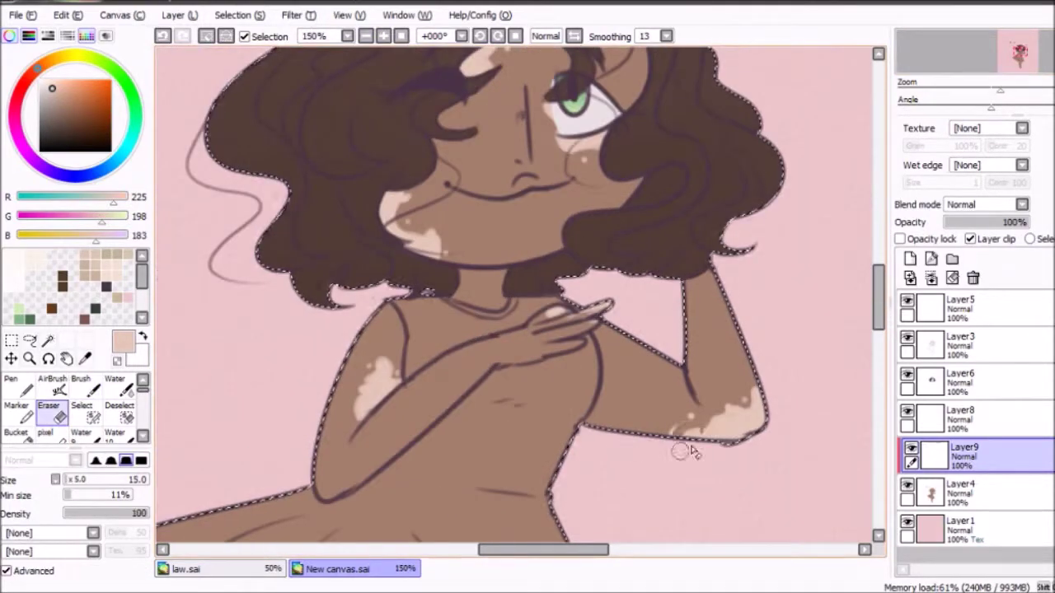
key("b")
mouse_move(677, 291)
left_mouse_down()
mouse_move(597, 161)
mouse_move(635, 336)
left_mouse_up()
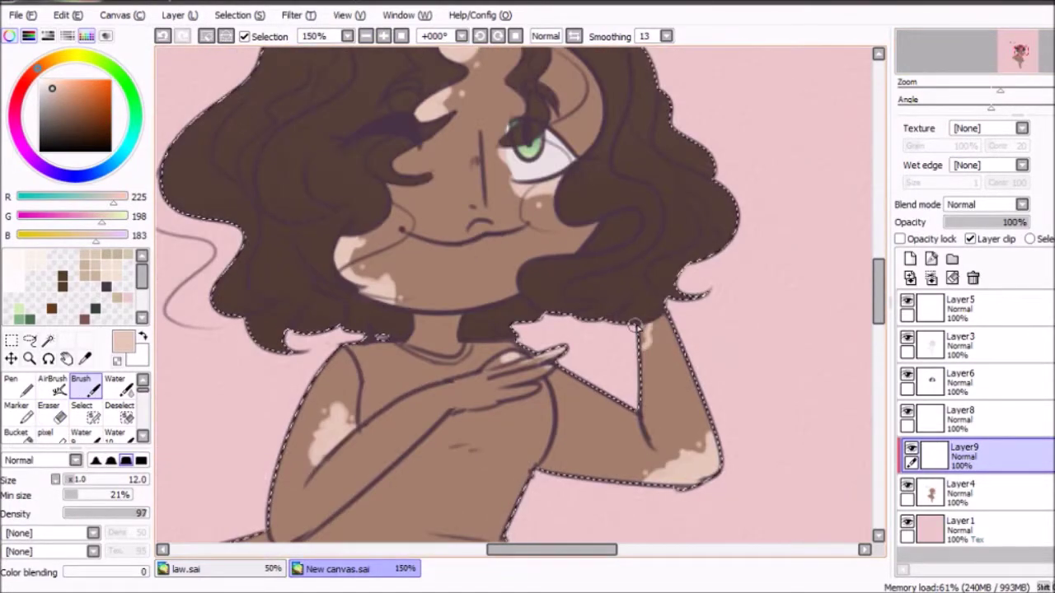
- Paint pale skin patches on the standing leg's thigh and along the lower edge of the lifted leg
left_click_drag(608, 490, 686, 292)
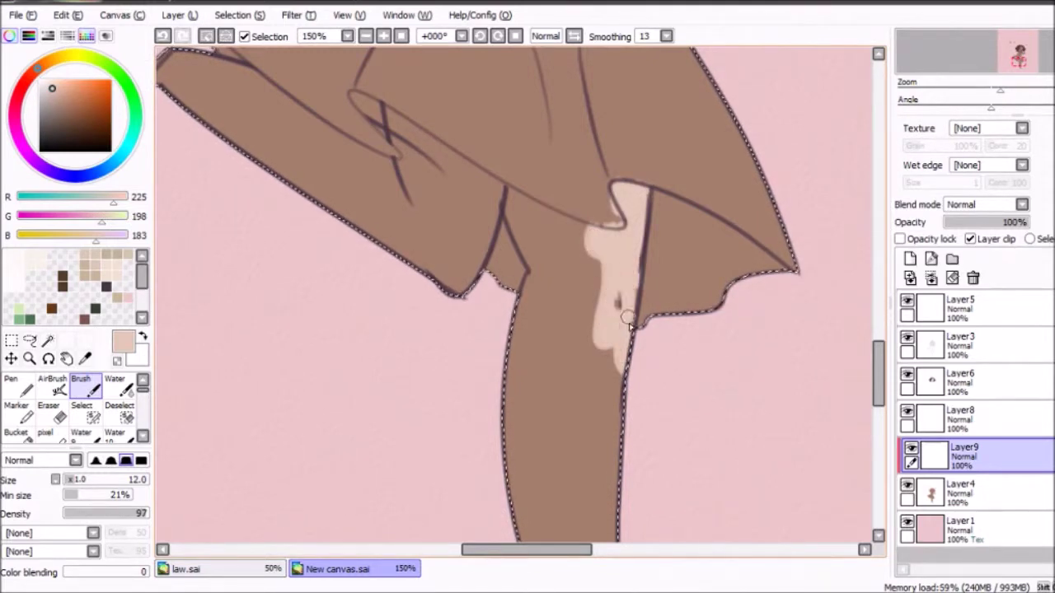
left_click_drag(618, 387, 701, 437)
left_click(575, 35)
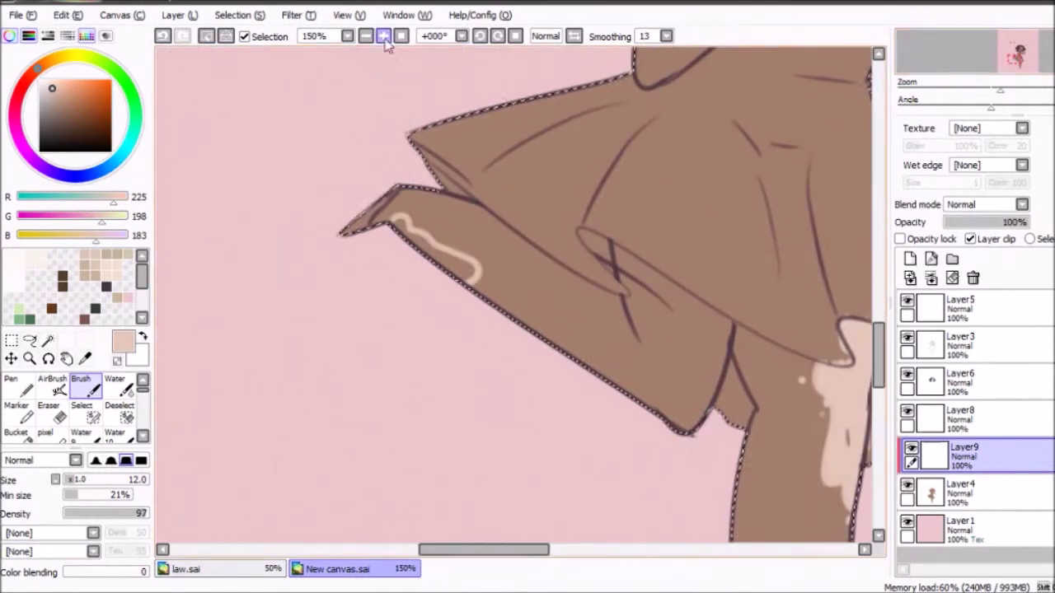
- Set the skin patch layer's opacity to 95% and paint a pale patch with small spots along the standing leg's shin
scroll(437, 264, "down", 4)
left_click(999, 222)
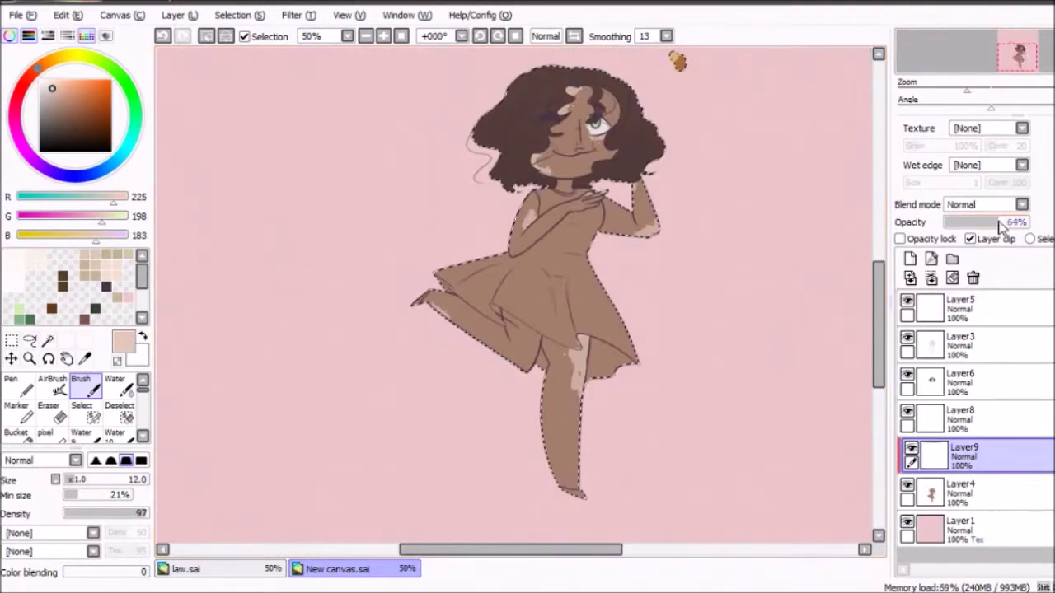
scroll(519, 379, "up", 3)
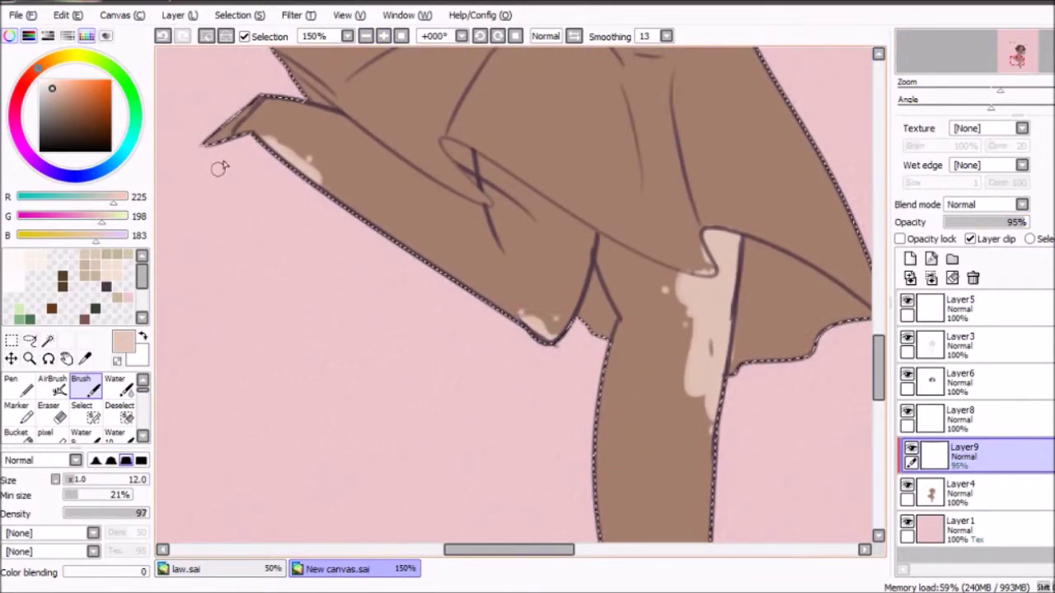
scroll(320, 209, "down", 3)
scroll(603, 323, "up", 4)
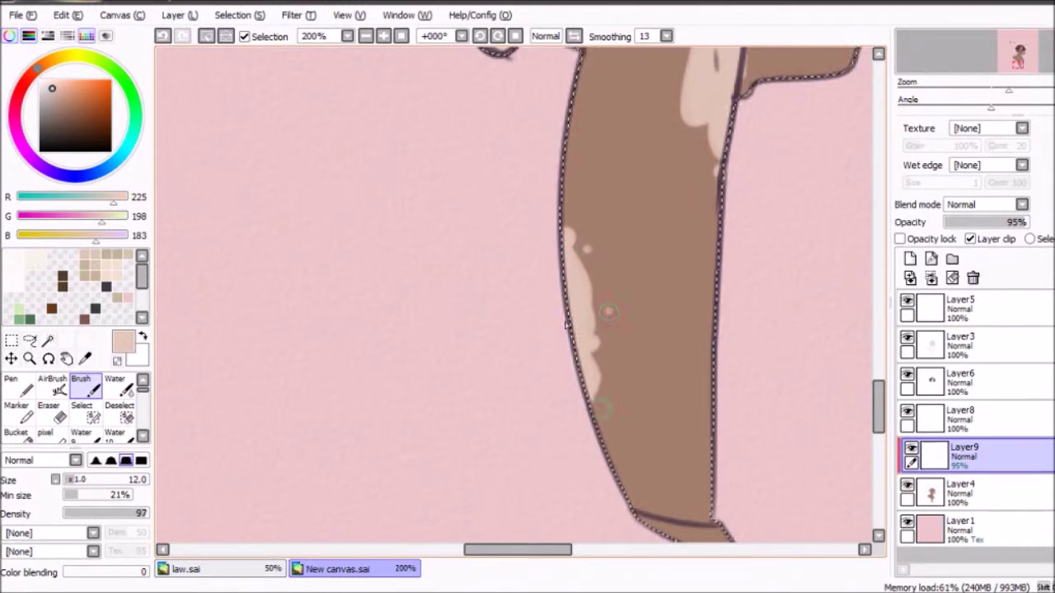
- Try painting the dress dusty pink (RGB 183, 117, 129) on a new layer, starting with the skirt
left_click_drag(1009, 89, 983, 91)
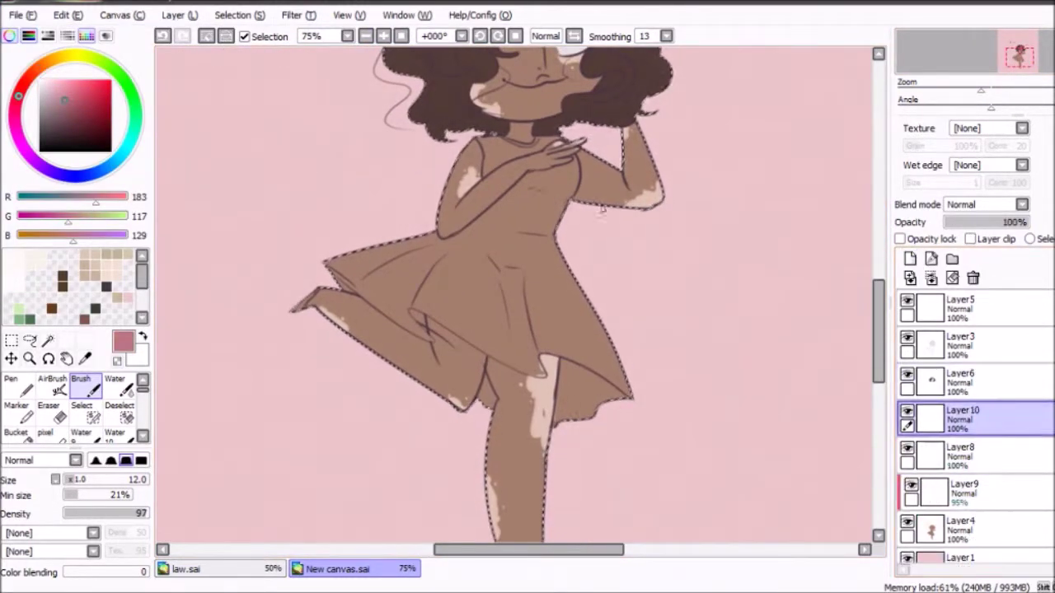
scroll(475, 345, "up", 2)
left_click_drag(281, 264, 449, 338)
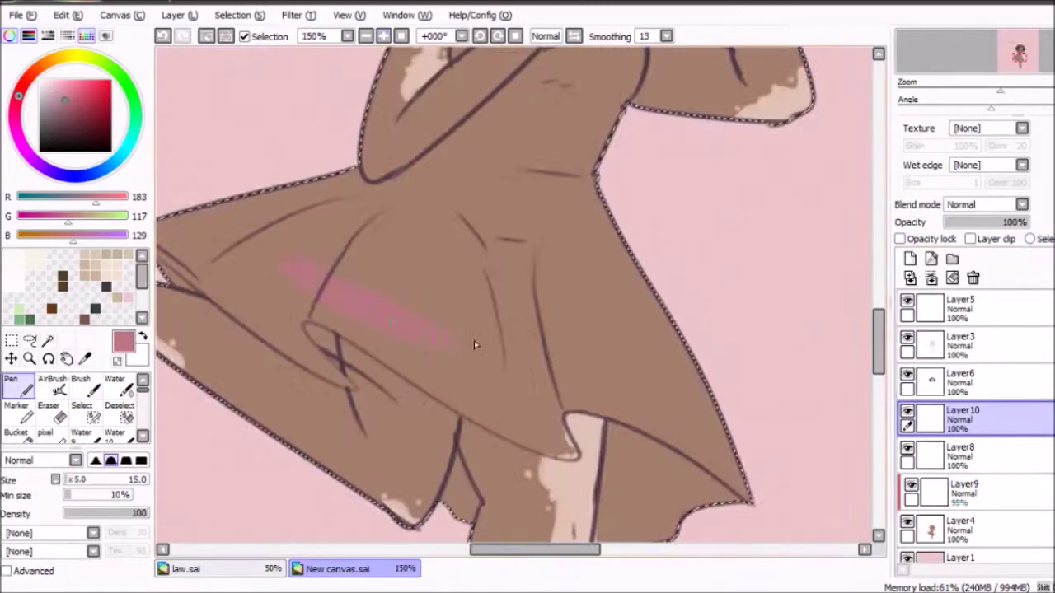
scroll(469, 221, "up", 3)
key("ctrl+plus")
key("ctrl+plus")
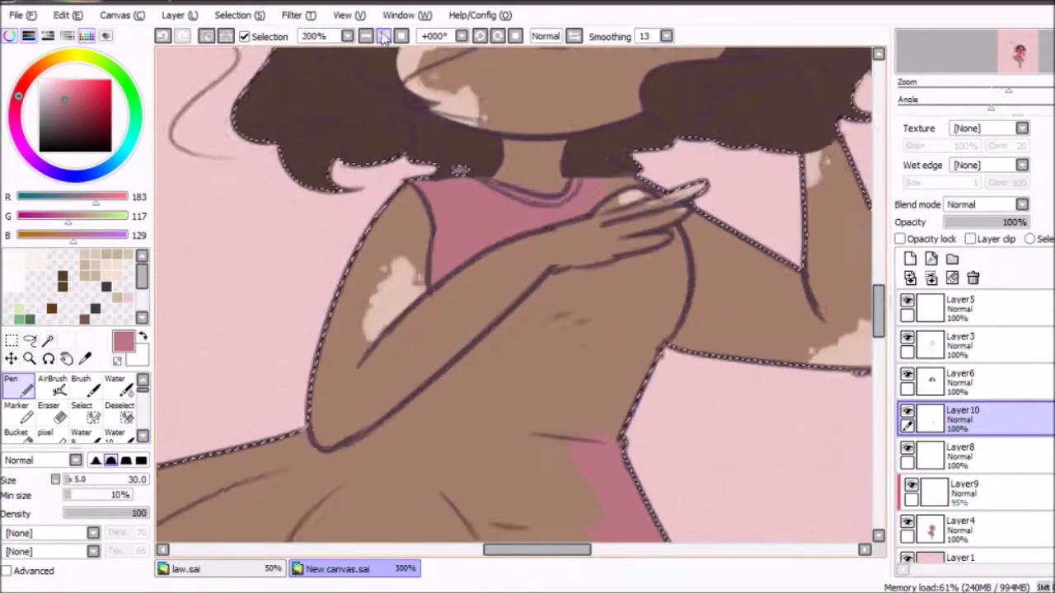
- Recolour the dress cream (RGB 237, 224, 210), painting the bodice around the forearm and the skirt's right side
left_click_drag(626, 165, 304, 185)
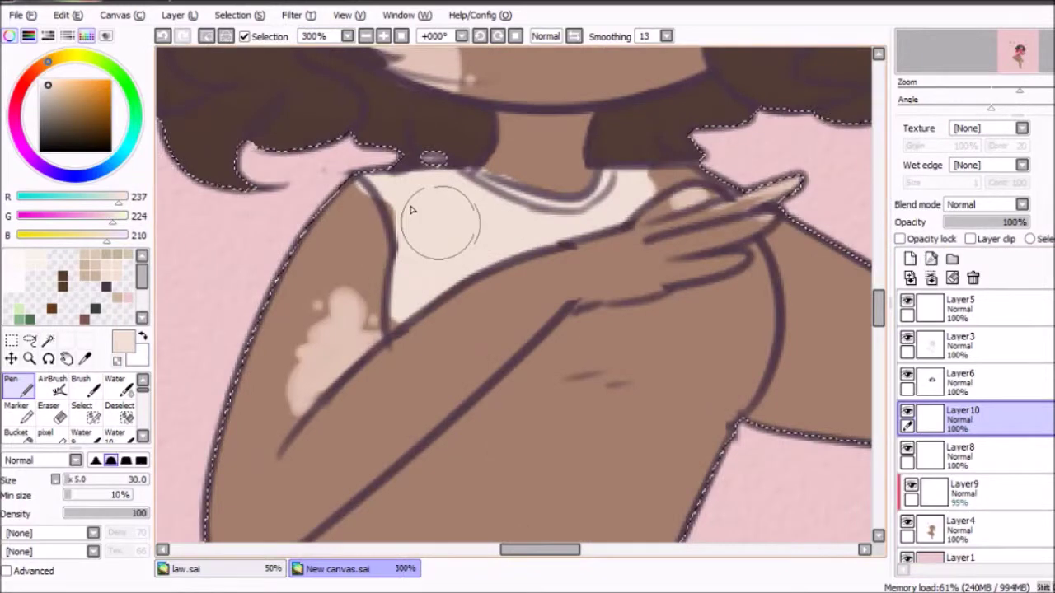
key("e")
key("n")
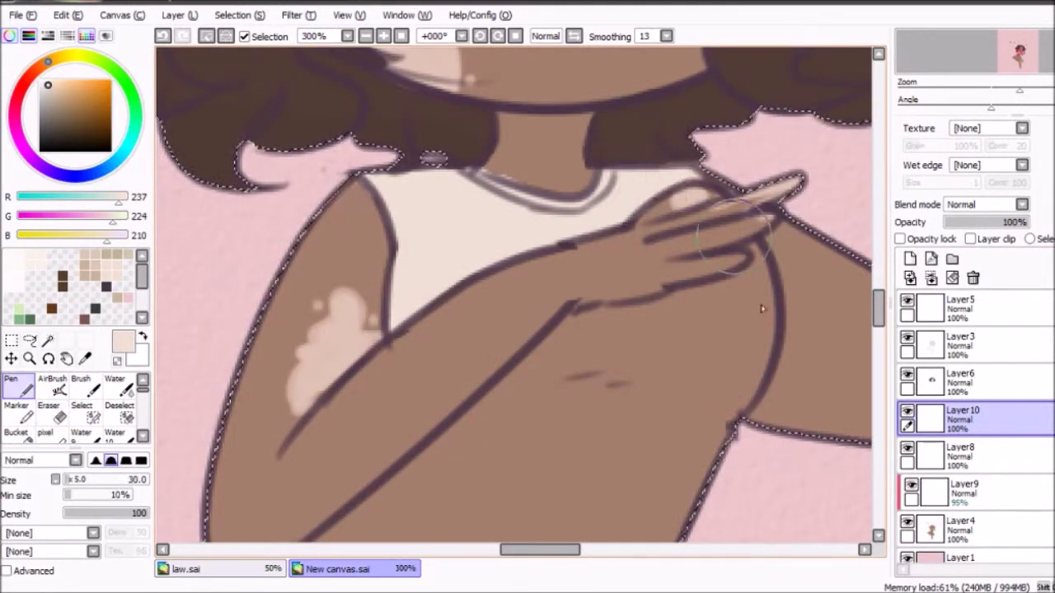
left_click_drag(746, 272, 683, 447)
mouse_move(746, 297)
left_mouse_down()
mouse_move(588, 301)
mouse_move(412, 494)
left_mouse_up()
left_click_drag(597, 375, 695, 388)
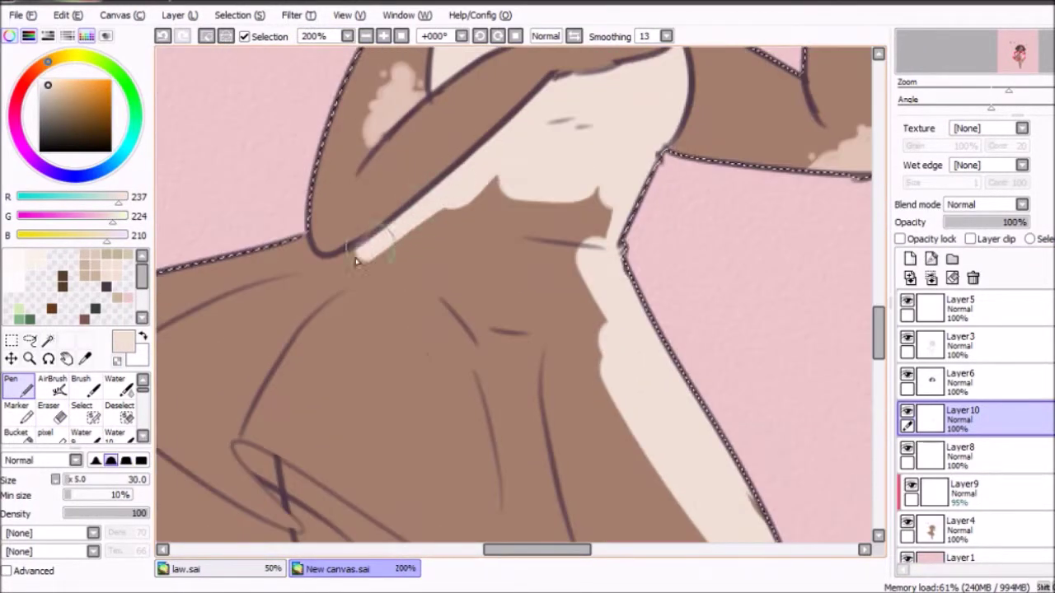
- Fill the skirt with the cream colour from the waist and left tip down to the curved hem
left_click_drag(357, 255, 462, 215)
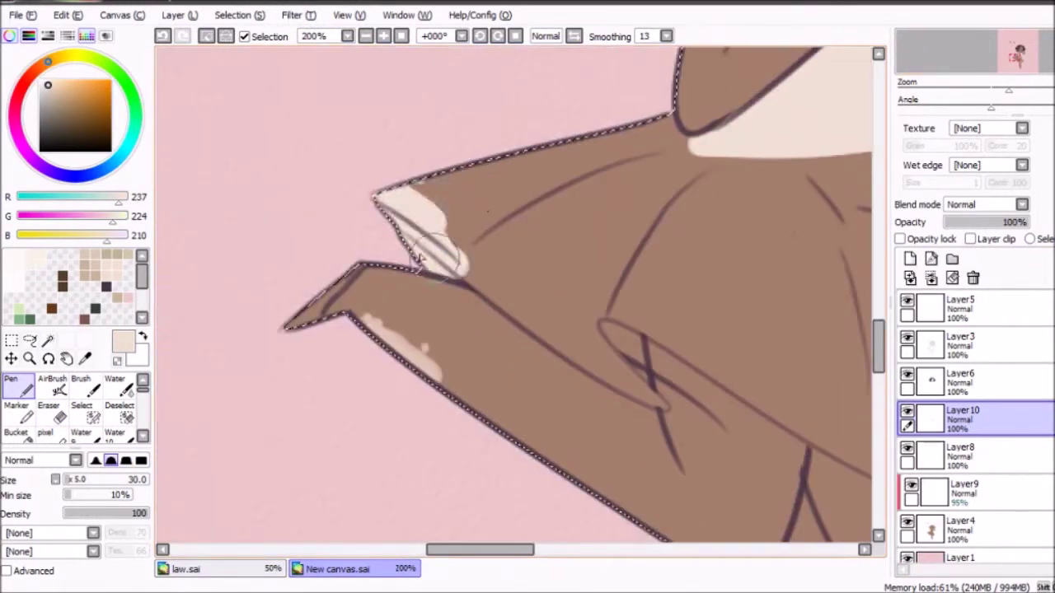
left_click_drag(395, 214, 684, 145)
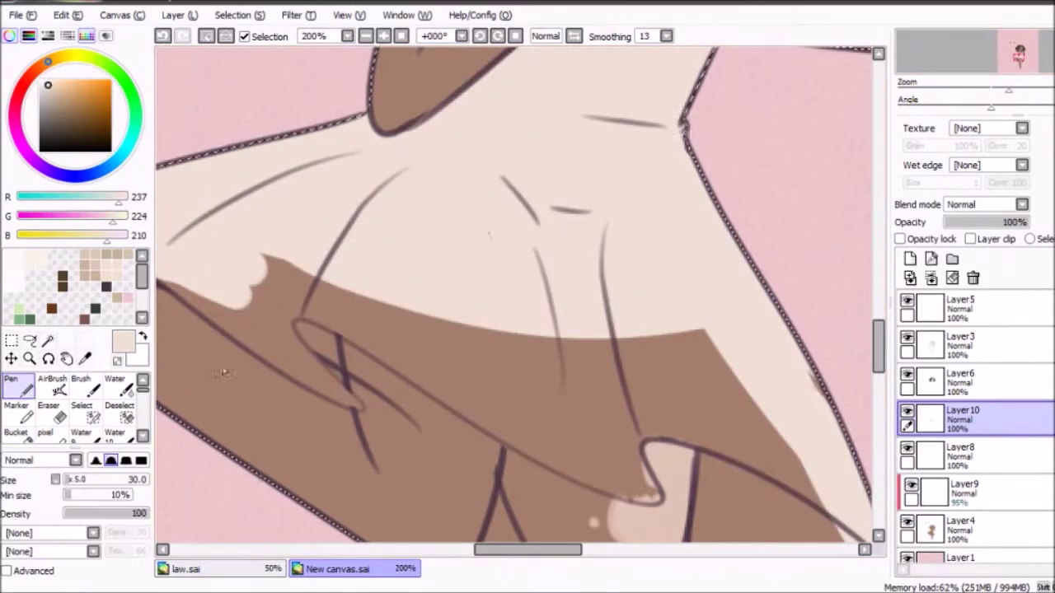
scroll(494, 329, "down", 3)
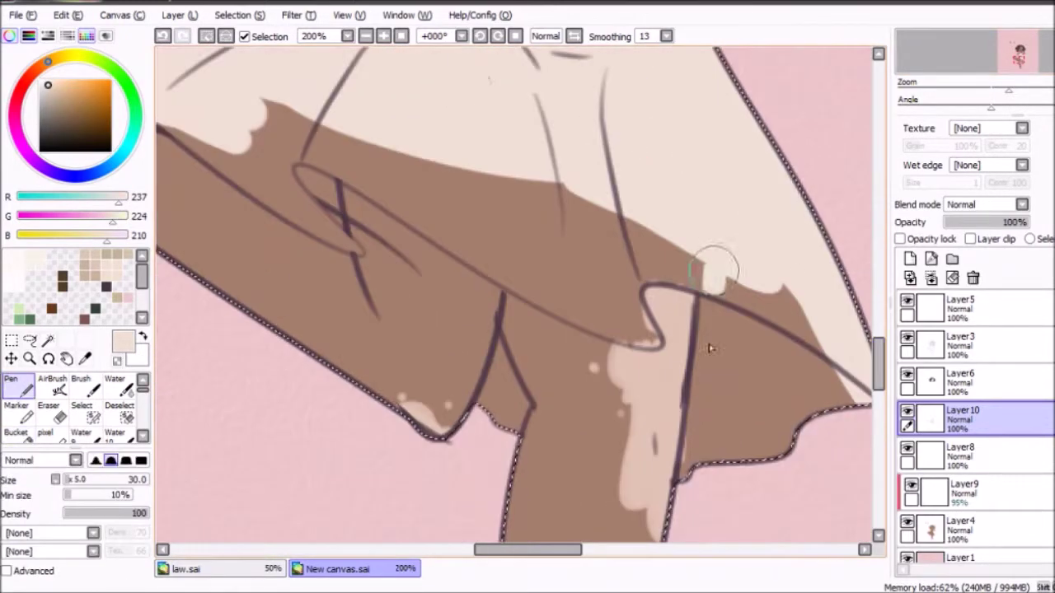
left_click_drag(718, 263, 742, 336)
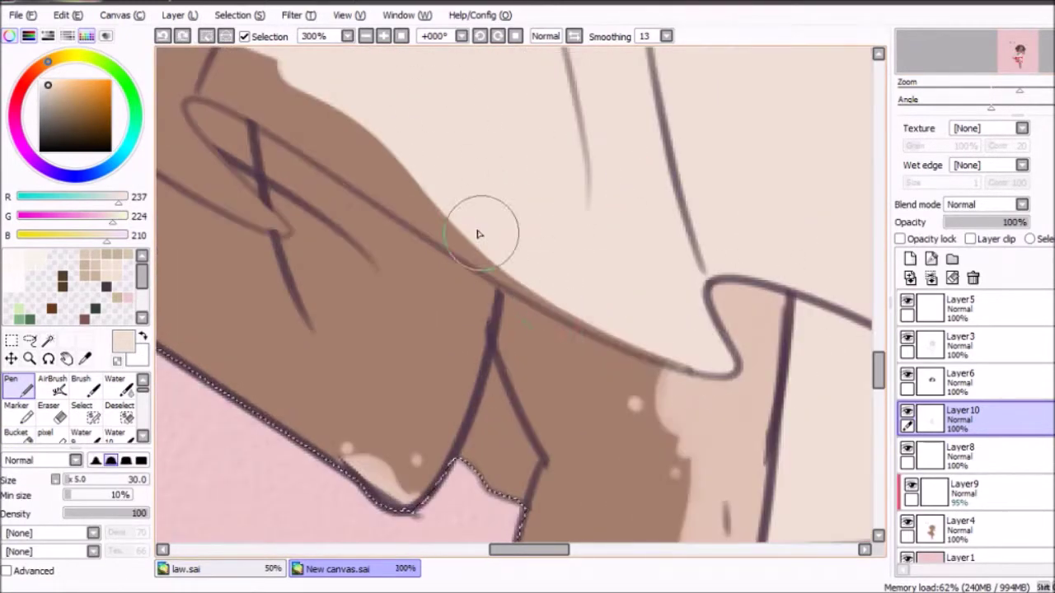
left_click_drag(235, 94, 403, 183)
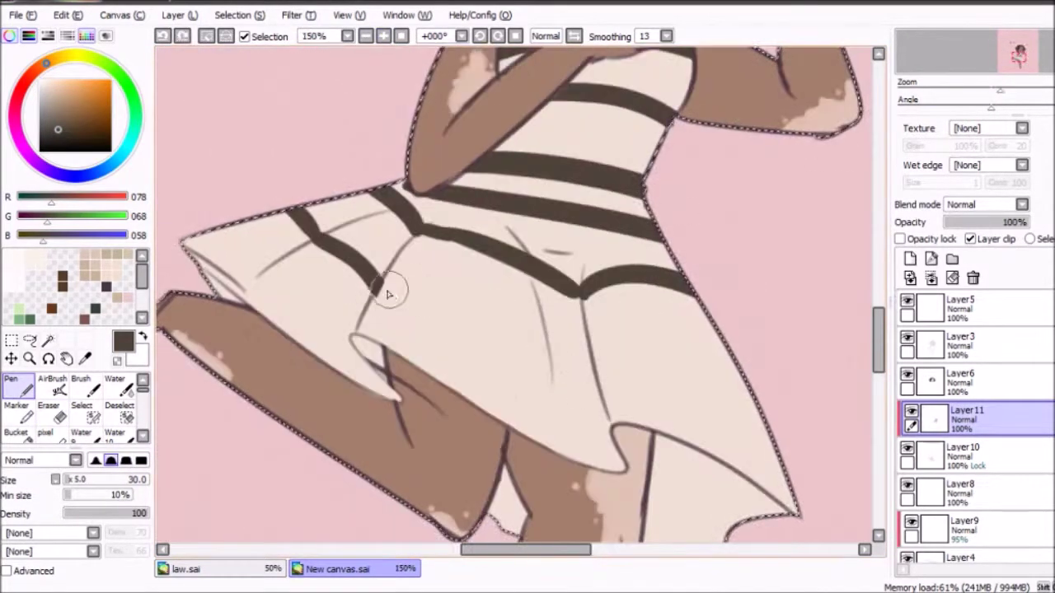
- Paint dark brown stripes across the dress on a clipped layer and recolour them to RGB 54, 49, 44 with the Bucket
left_click_drag(586, 361, 733, 364)
mouse_move(221, 230)
left_mouse_down()
mouse_move(353, 328)
mouse_move(593, 420)
mouse_move(750, 400)
left_mouse_up()
scroll(697, 419, "down", 3)
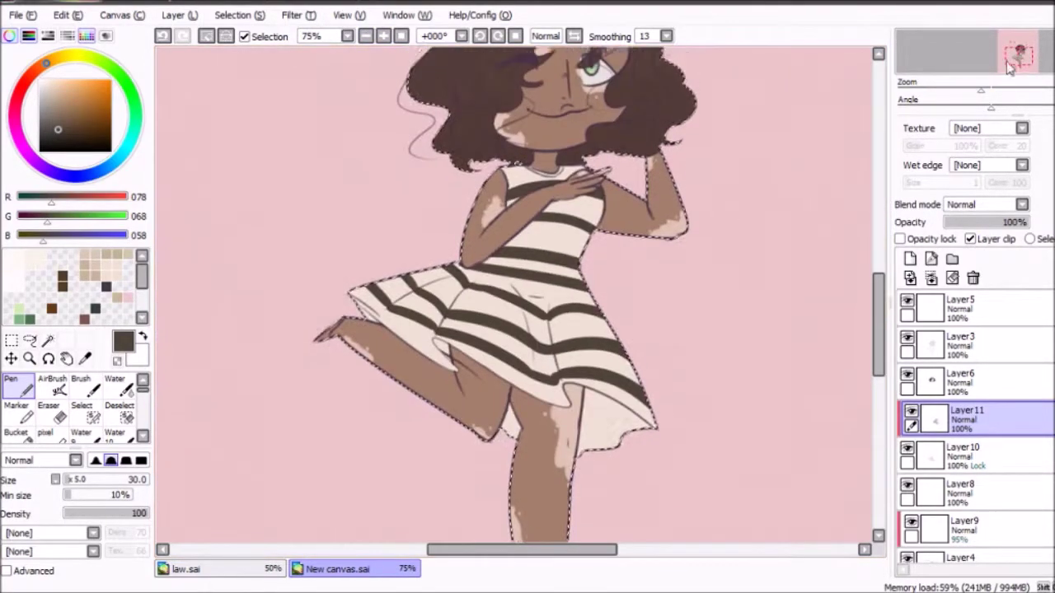
left_click(15, 433)
- Place a clipped layer above the hair layer and paint a pale crescent streak (RGB 225, 205, 191) in the left curl
left_click_drag(1019, 48, 1021, 55)
left_click_drag(964, 421, 964, 379)
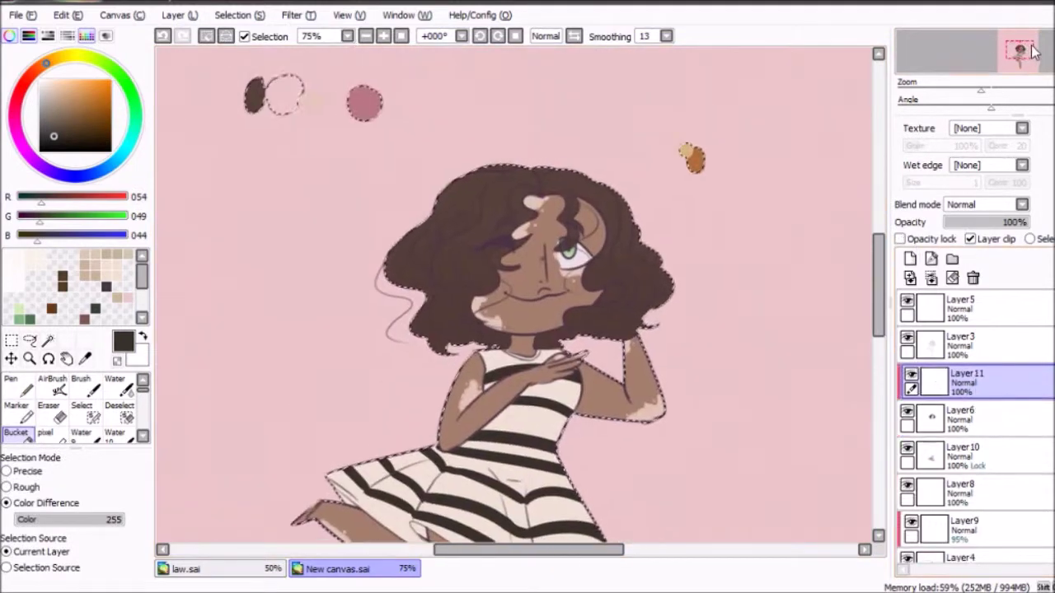
scroll(528, 248, "up", 2)
left_click(41, 83)
left_click(81, 379)
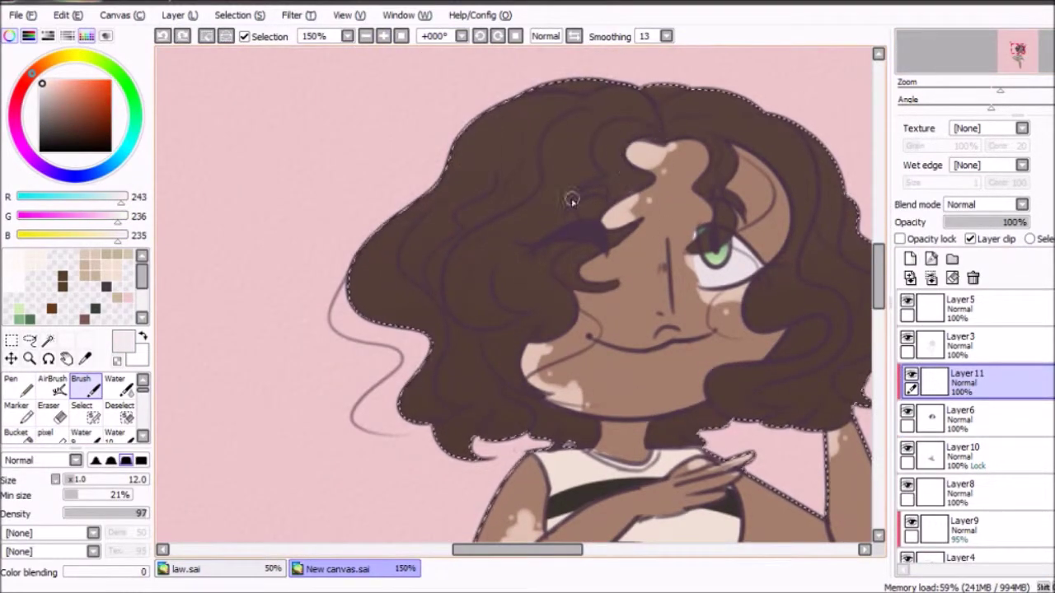
left_click_drag(627, 136, 652, 165)
left_click(50, 89)
mouse_move(458, 242)
left_mouse_down()
mouse_move(452, 273)
mouse_move(467, 323)
mouse_move(459, 360)
left_mouse_up()
left_click(383, 36)
left_click(383, 35)
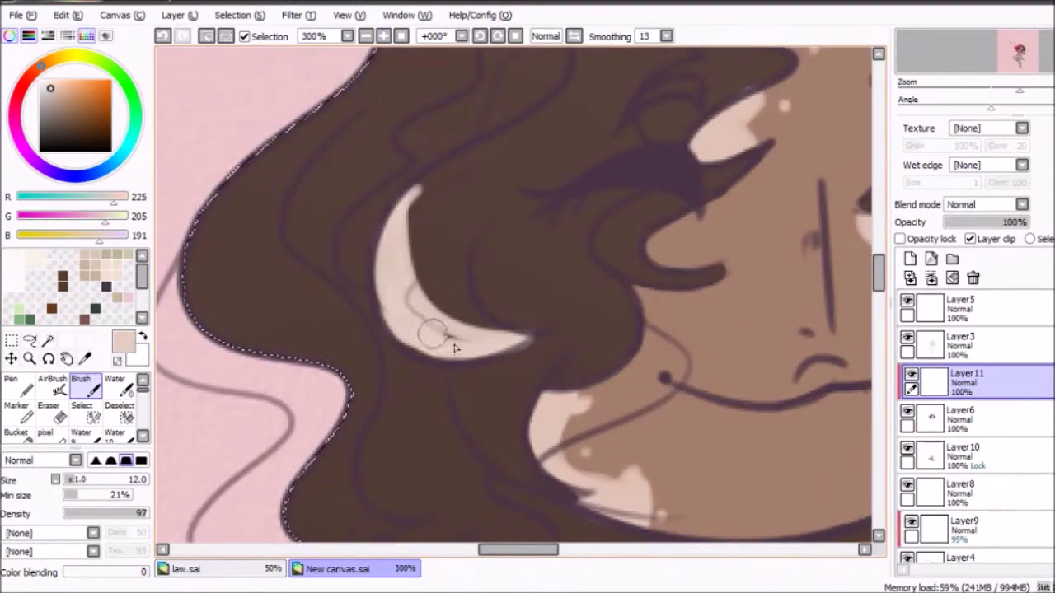
- Paint pale streaks through the fringe, parting, crown and outer locks of the hair with the Brush
key("minus")
left_click_drag(787, 202, 638, 198)
left_click_drag(726, 264, 803, 325)
left_click_drag(1020, 62, 1020, 53)
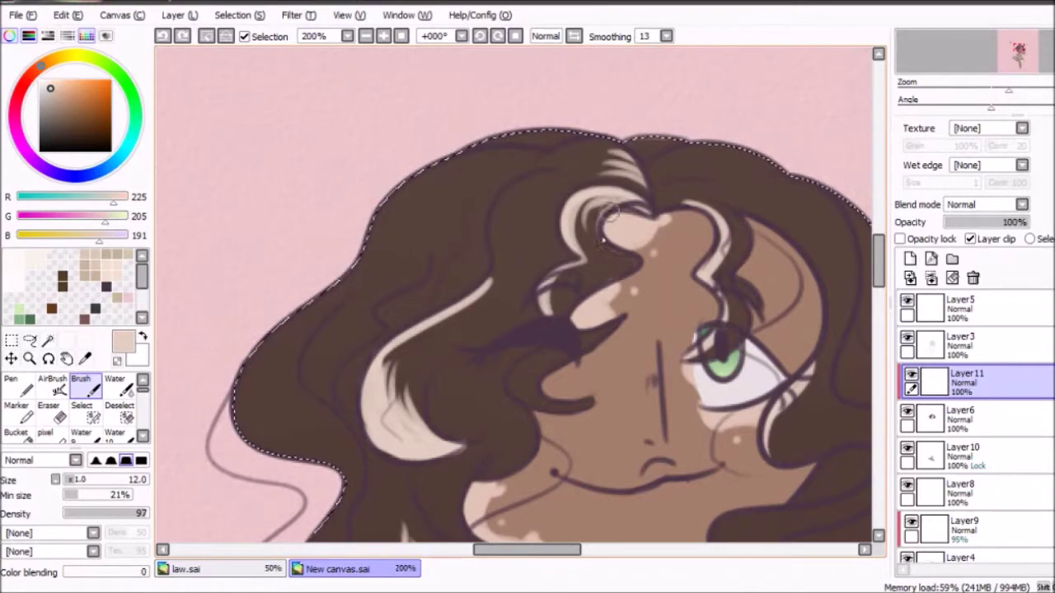
scroll(487, 172, "down", 1)
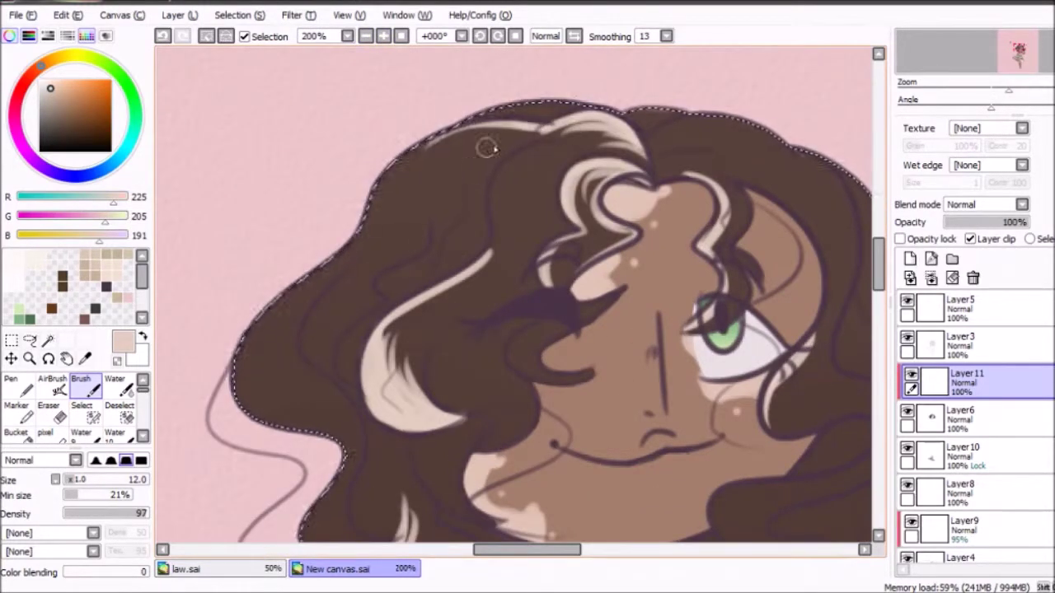
scroll(981, 66, "down", 3)
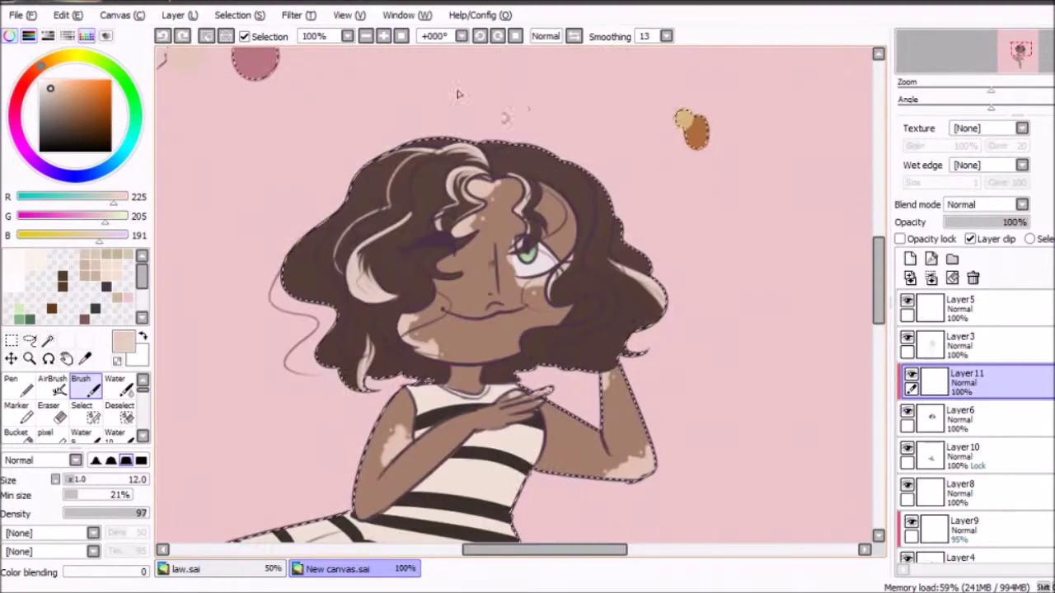
scroll(997, 45, "up", 2)
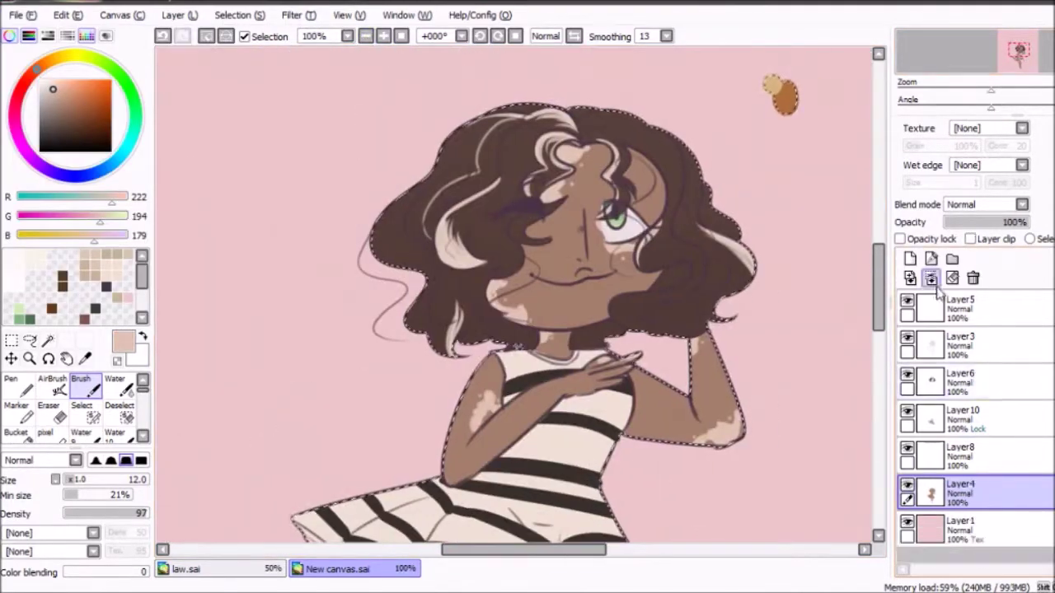
- Merge the colour layers into Layer4 and paint mauve shadows (RGB 216, 176, 210) on Layer5 along the forehead, open eye and right curl
left_click(938, 298)
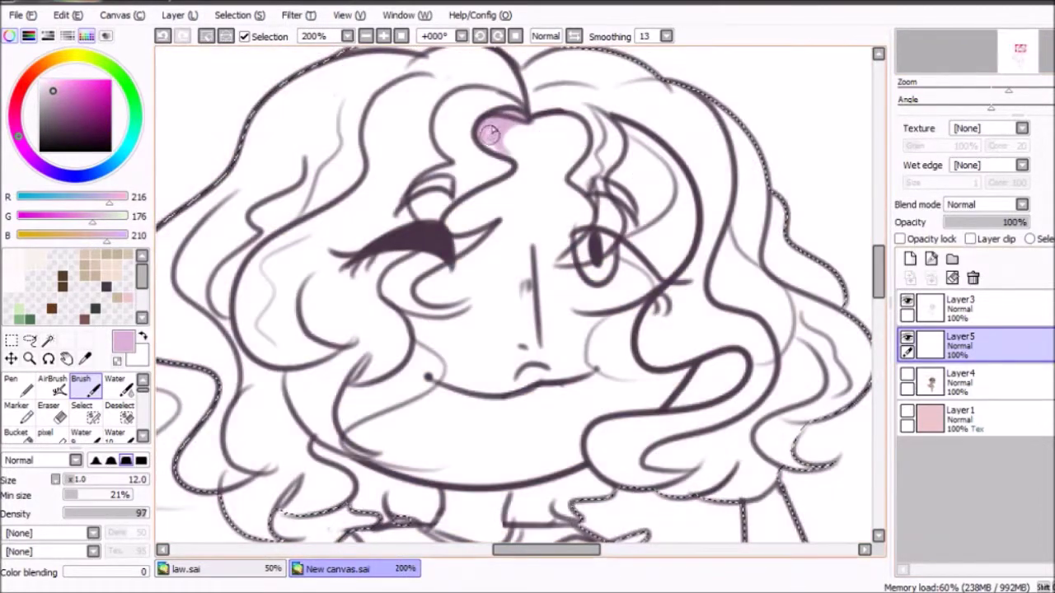
left_click_drag(563, 120, 586, 210)
mouse_move(538, 264)
left_mouse_down()
mouse_move(574, 249)
mouse_move(602, 191)
left_mouse_up()
left_click_drag(614, 246, 655, 280)
left_click_drag(688, 371, 754, 340)
scroll(709, 355, "down", 3)
left_click_drag(718, 226, 692, 268)
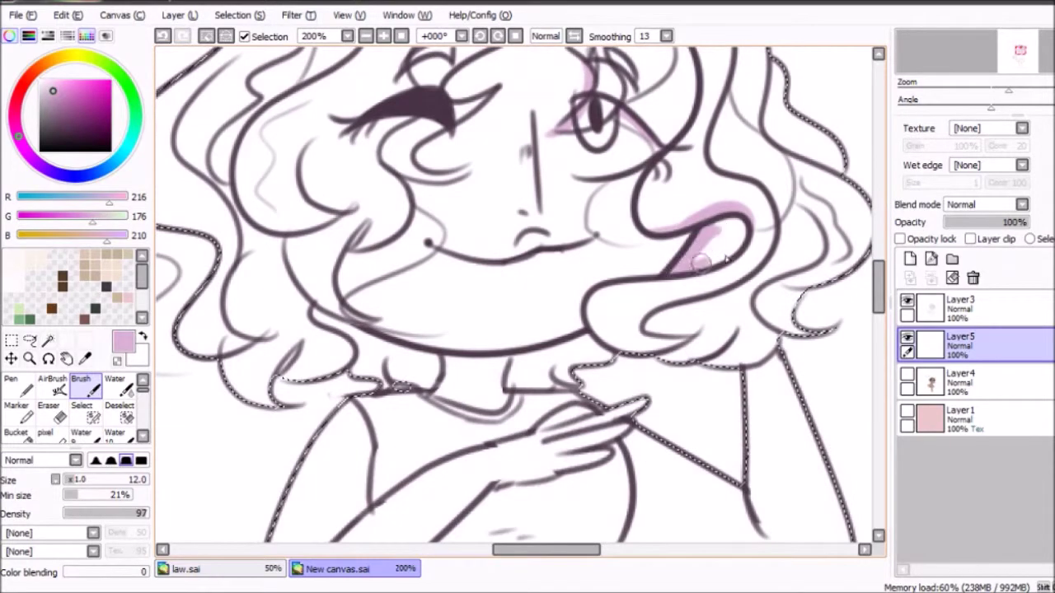
- Paint mauve shadows on the raised arm's inner elbow, the neck beneath the chin and the hair behind it
scroll(709, 238, "down", 4)
left_click_drag(762, 323, 725, 274)
left_click_drag(450, 155, 488, 164)
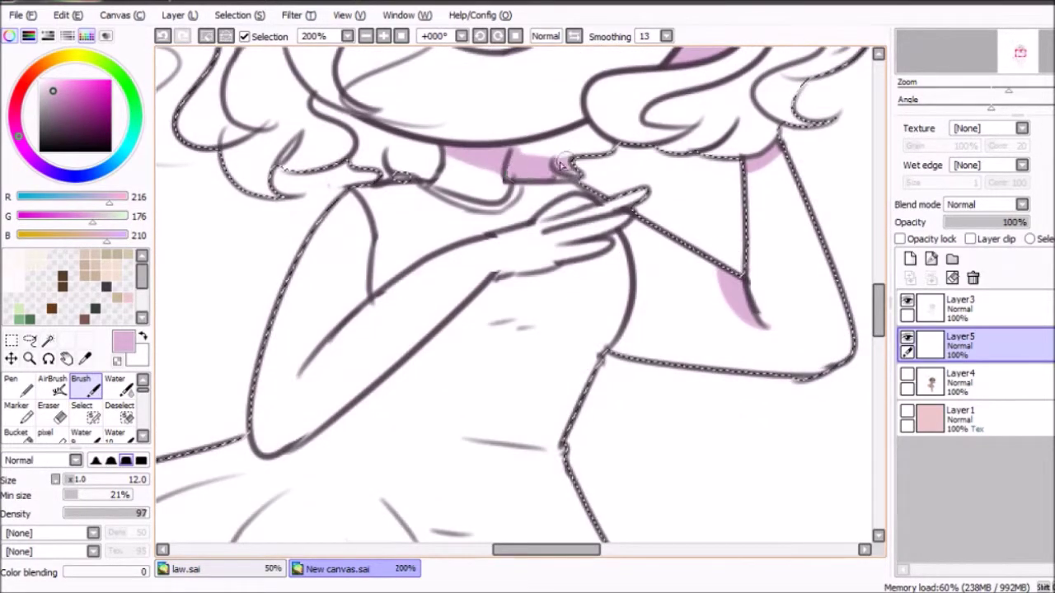
left_click_drag(546, 549, 538, 550)
mouse_move(879, 307)
left_mouse_down()
mouse_move(877, 274)
mouse_move(876, 295)
left_mouse_up()
left_click_drag(362, 237, 427, 272)
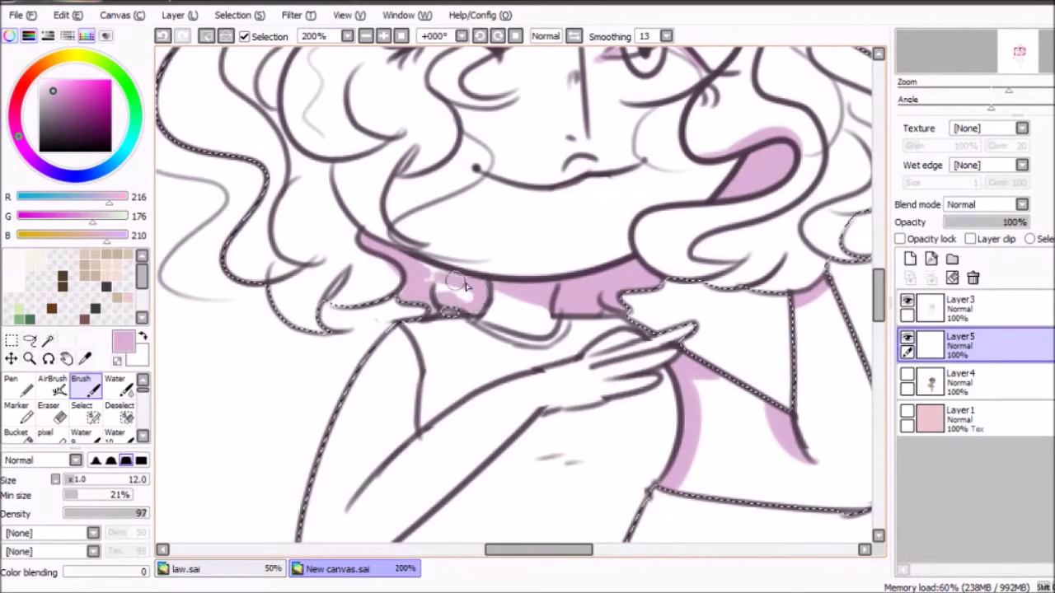
- Shade the lower ends of the hair on both sides of the neck in mauve
left_click_drag(692, 247, 758, 239)
left_click_drag(791, 284, 692, 268)
mouse_move(824, 272)
left_mouse_down()
mouse_move(700, 276)
mouse_move(643, 247)
left_mouse_up()
scroll(599, 289, "left", 5)
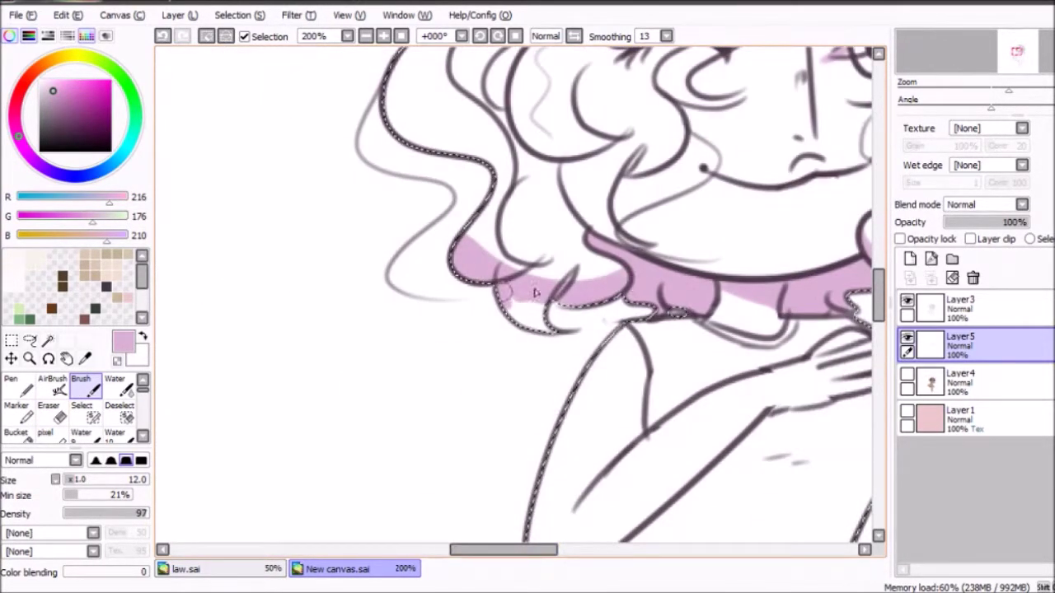
- Shade the undersides of the left curls and the outer hair wave, plus the crown beside the parting
scroll(610, 174, "up", 4)
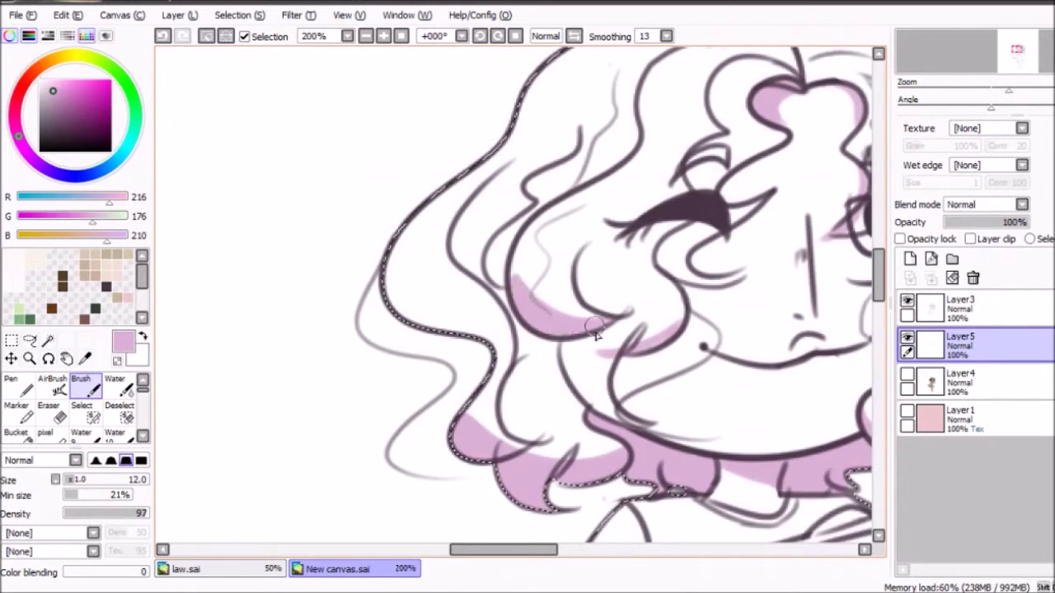
key("b")
left_click_drag(505, 344, 436, 313)
scroll(812, 235, "up", 4)
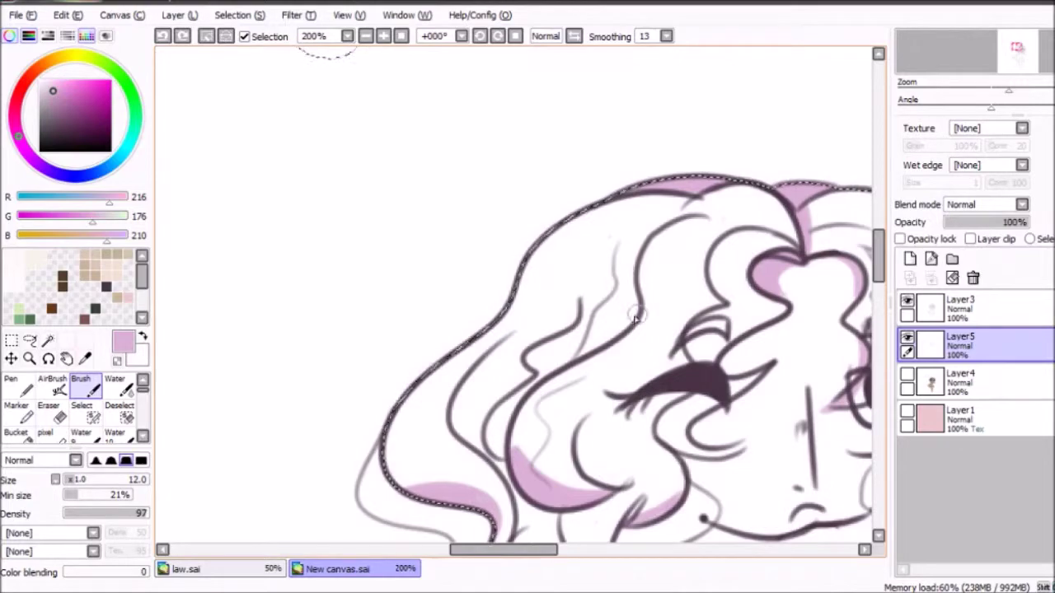
- Paint mauve shadows beside the nose, under the closed eye, along the parting and behind the left hair strands
scroll(565, 146, "down", 5)
scroll(572, 219, "up", 1)
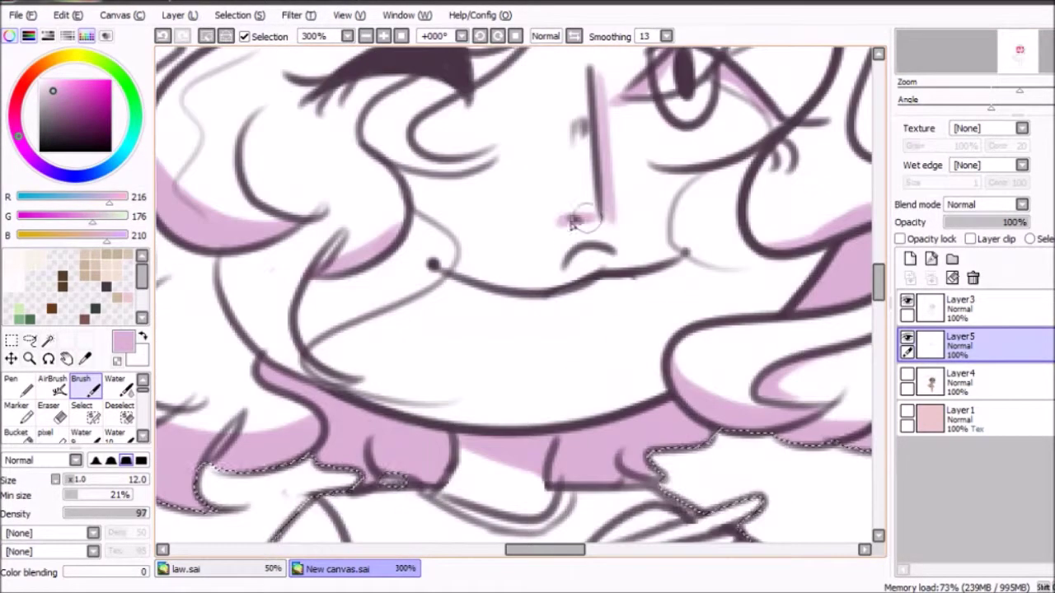
scroll(395, 238, "up", 3)
scroll(478, 112, "up", 4)
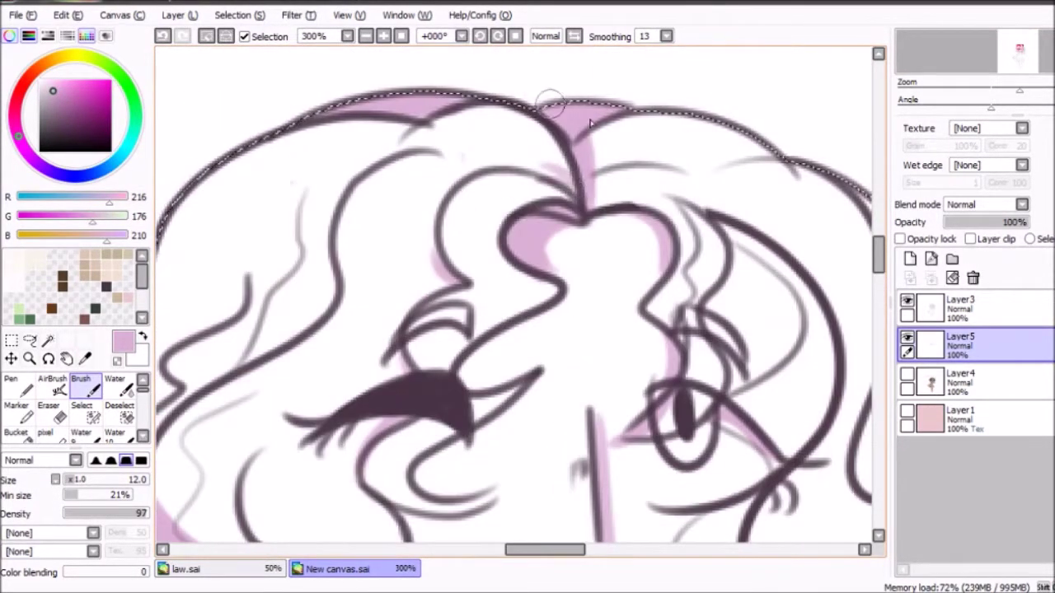
scroll(857, 249, "down", 4)
scroll(857, 249, "left", 6)
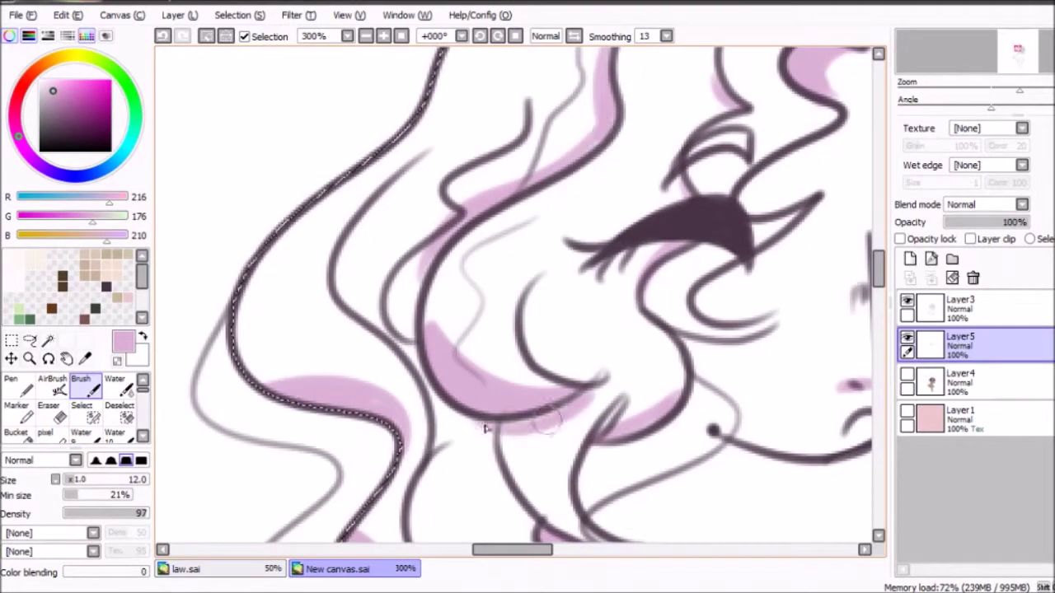
- Shade beneath the folded forearm and hand, and along the upper arm's armhole and elbow crease
left_click(1022, 88)
mouse_move(247, 379)
left_mouse_down()
mouse_move(470, 206)
mouse_move(590, 163)
left_mouse_up()
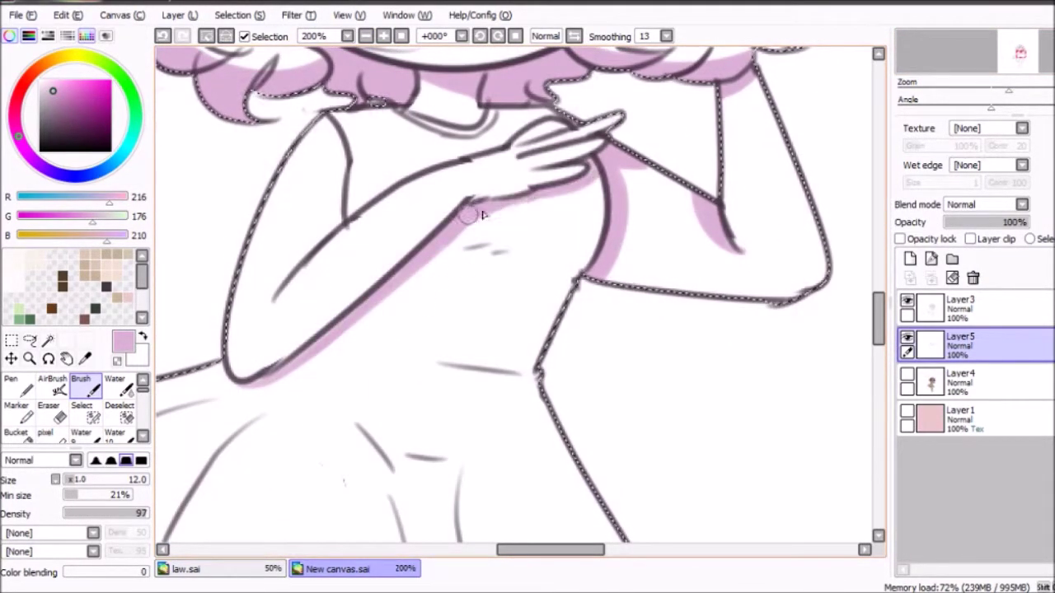
left_click_drag(336, 154, 280, 283)
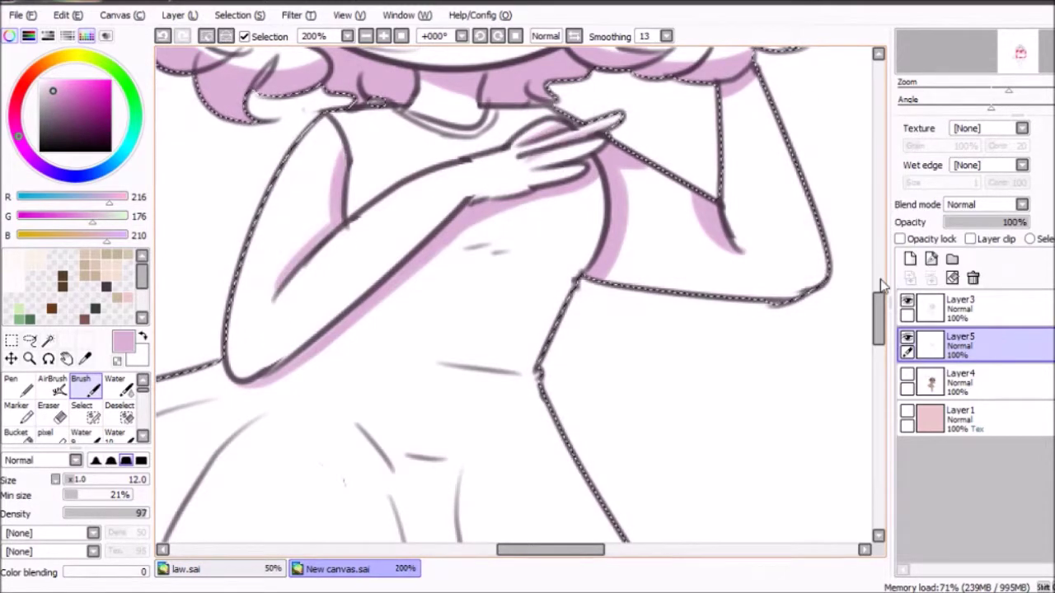
- Add mauve shadows along the waist crease and under the bust of the dress
scroll(699, 251, "up", 2)
scroll(876, 309, "down", 5)
scroll(424, 299, "up", 5)
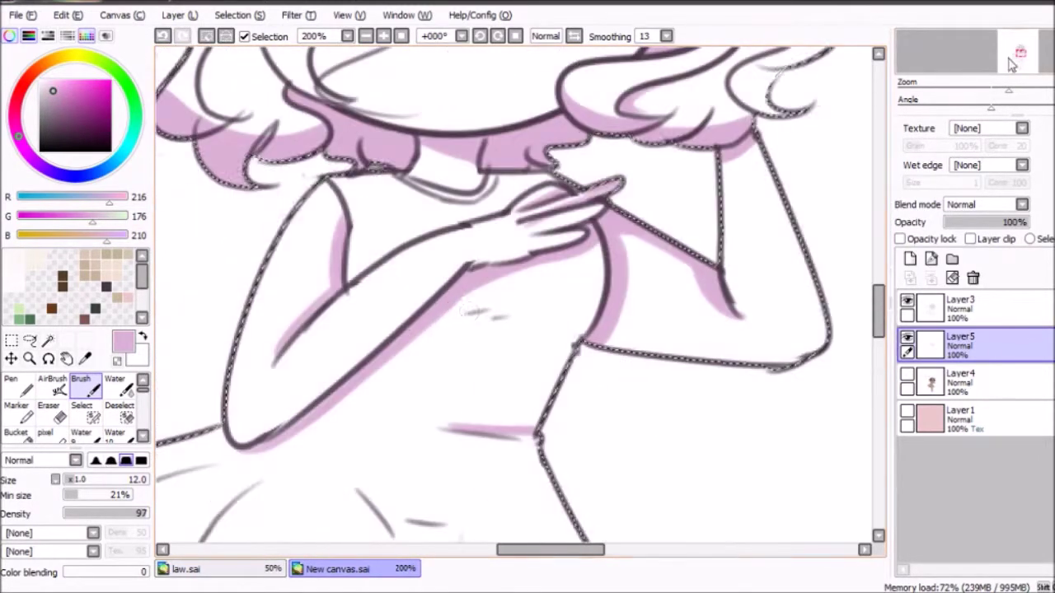
left_click_drag(451, 307, 567, 336)
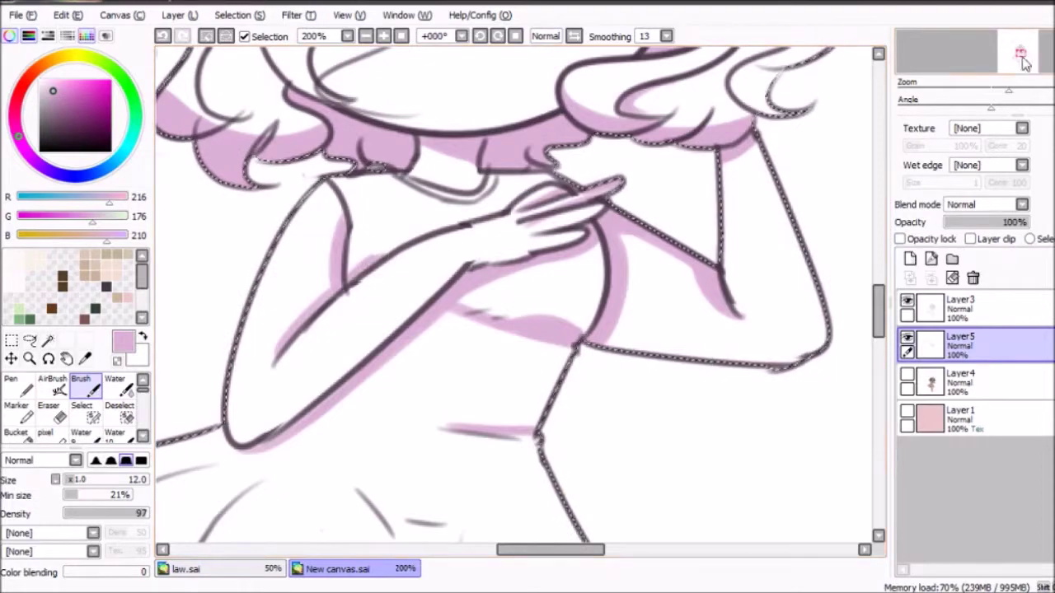
- Shade the inner folds of the skirt at the left tip and the curled front hem on Layer5
scroll(510, 296, "down", 5)
left_click(956, 307)
left_click(956, 345)
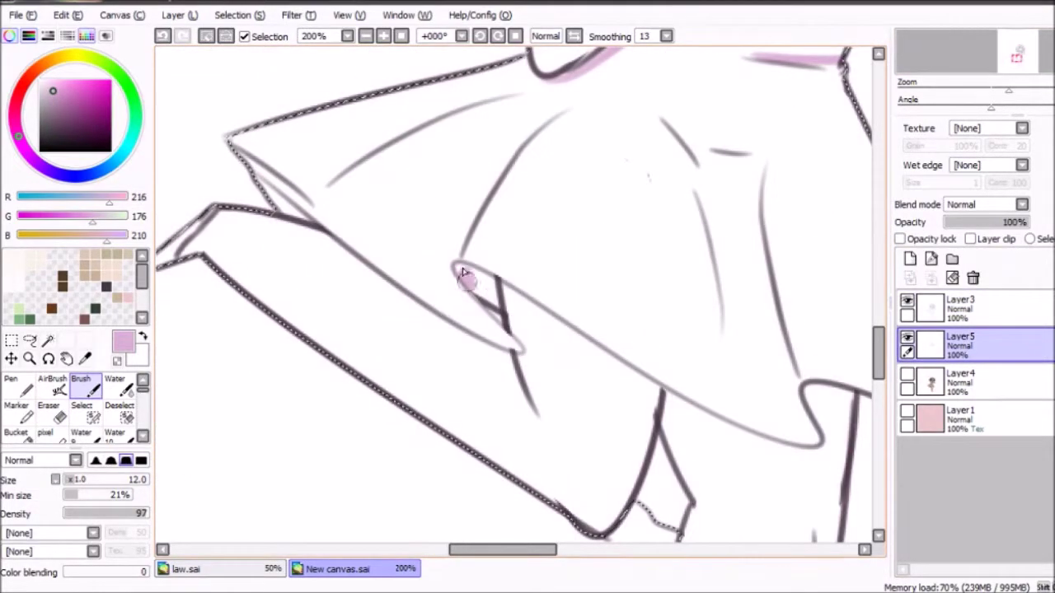
left_click_drag(259, 161, 296, 206)
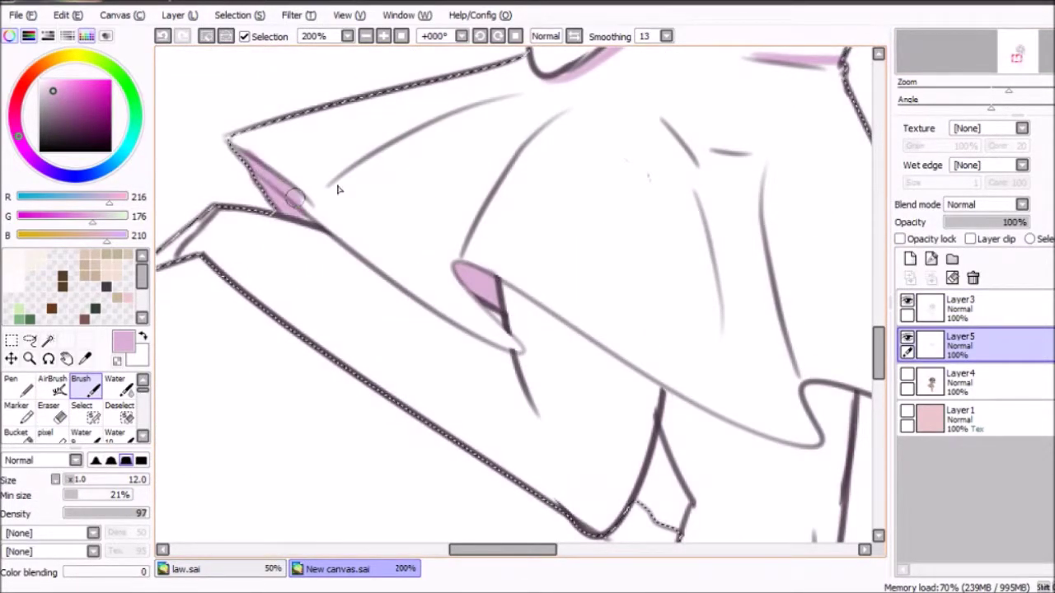
- Fill the skirt's inner back hem with mauve and shade the legs beneath the front hem and the gap between them
scroll(671, 334, "down", 5)
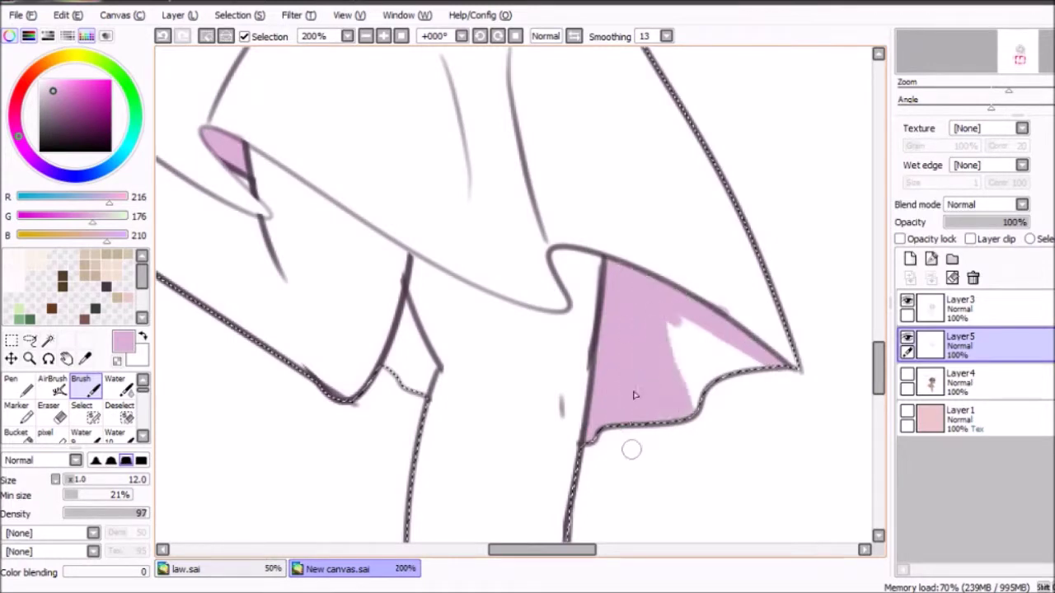
left_click_drag(410, 288, 569, 284)
left_click_drag(470, 295, 547, 295)
scroll(495, 247, "left", 3)
left_click_drag(420, 182, 563, 249)
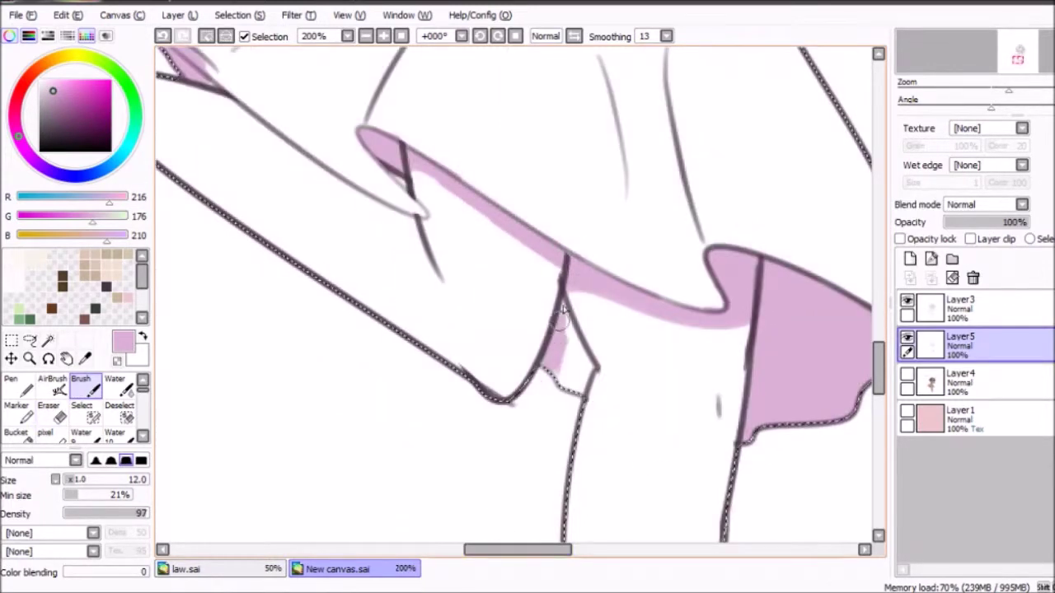
left_click_drag(563, 309, 575, 387)
- Paint mauve shadows beneath the left skirt hem, down the raised leg's crease and along the long skirt folds
scroll(482, 514, "left", 3)
scroll(500, 203, "up", 5)
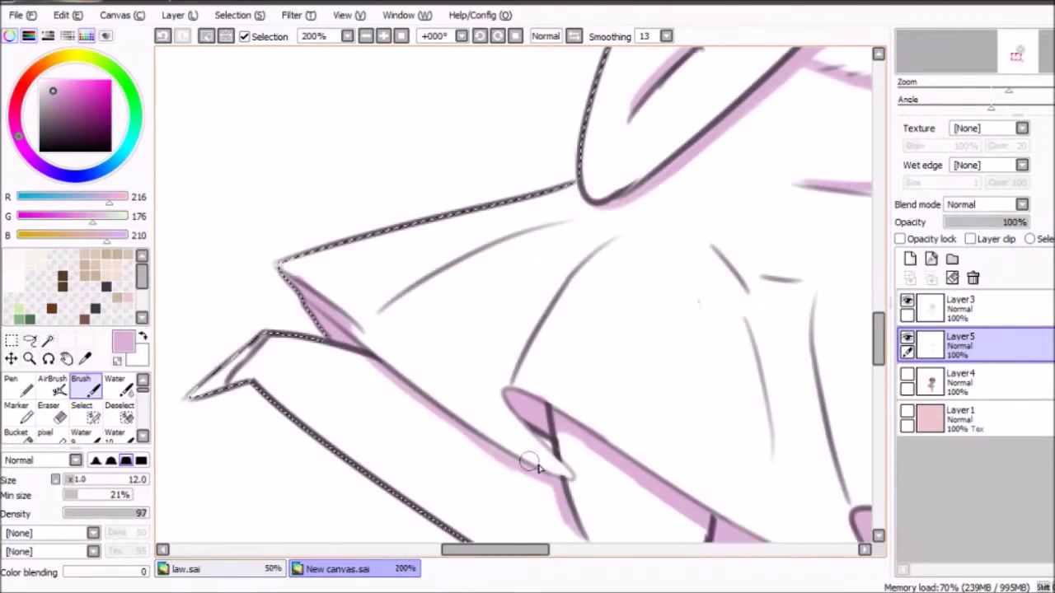
mouse_move(504, 394)
left_mouse_down()
mouse_move(609, 236)
mouse_move(407, 283)
mouse_move(356, 338)
left_mouse_up()
scroll(551, 341, "right", 6)
scroll(538, 384, "down", 3)
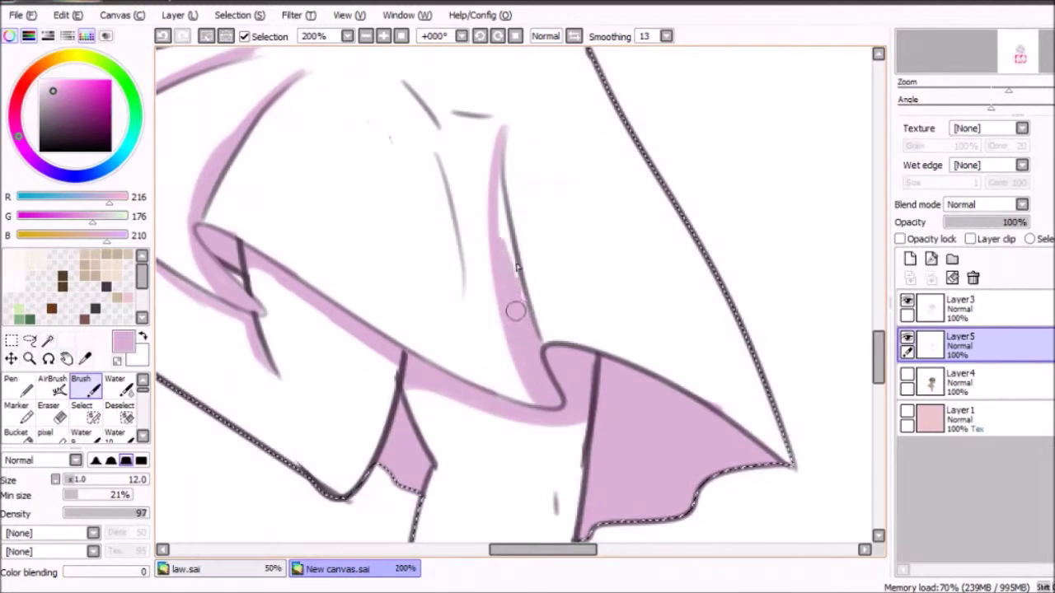
left_click_drag(514, 310, 501, 158)
- Shade the raised leg's lower edge and deepen the standing leg's shadow beneath the skirt hem
scroll(501, 158, "up", 5)
left_click(1032, 72)
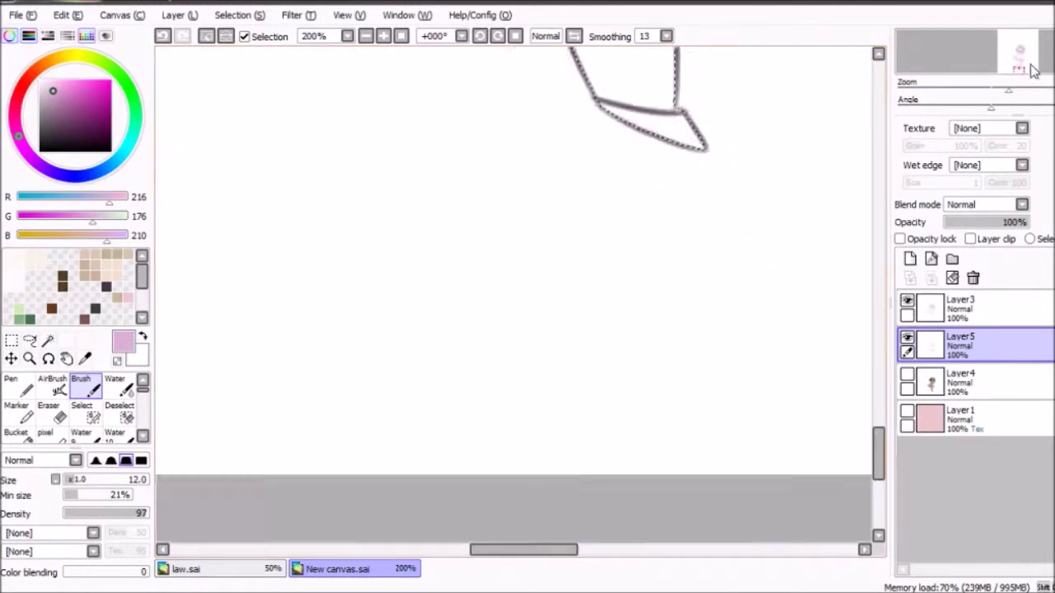
scroll(659, 280, "up", 5)
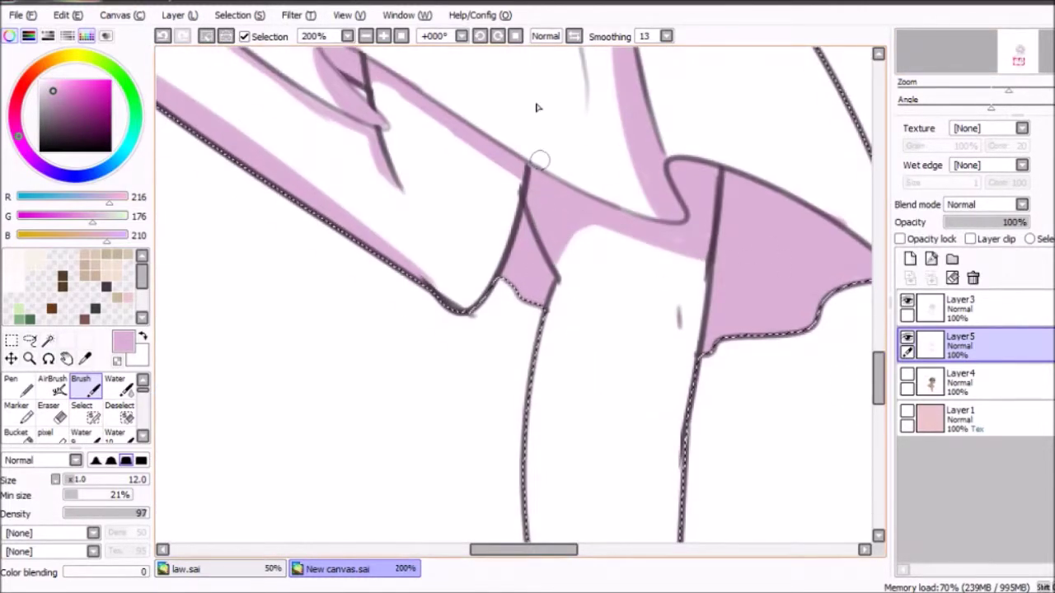
scroll(537, 107, "down", 5)
scroll(606, 241, "up", 5)
left_click_drag(606, 240, 587, 175)
- Add mauve shading beside the open eye and along the forehead edge under the curved hair lock
scroll(519, 208, "up", 1)
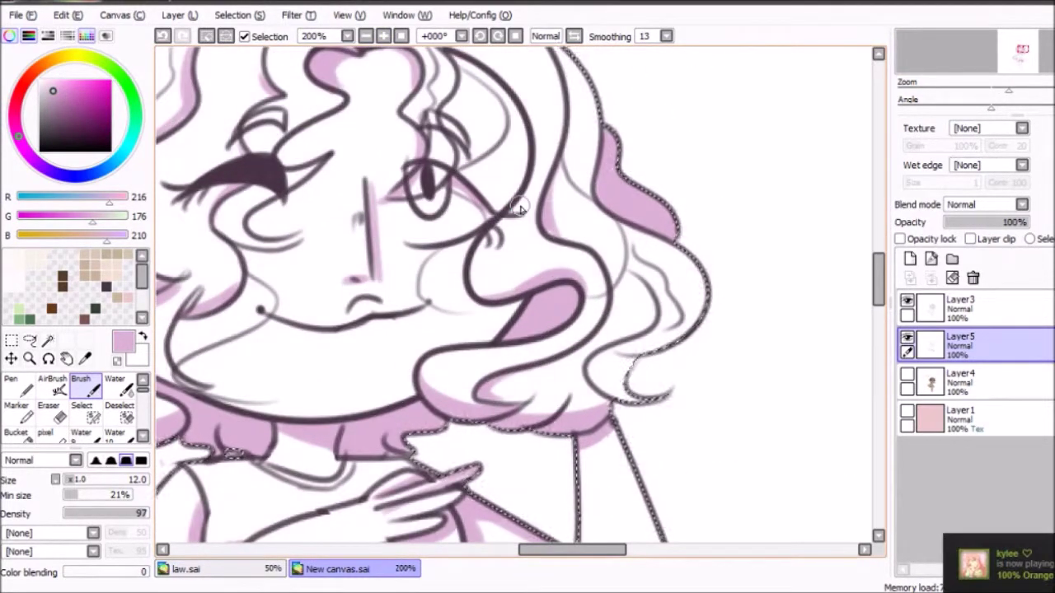
scroll(519, 208, "left", 3)
scroll(691, 191, "up", 1)
mouse_move(692, 191)
left_mouse_down()
mouse_move(756, 235)
mouse_move(745, 178)
mouse_move(717, 157)
mouse_move(771, 247)
mouse_move(766, 207)
left_mouse_up()
scroll(590, 254, "down", 2)
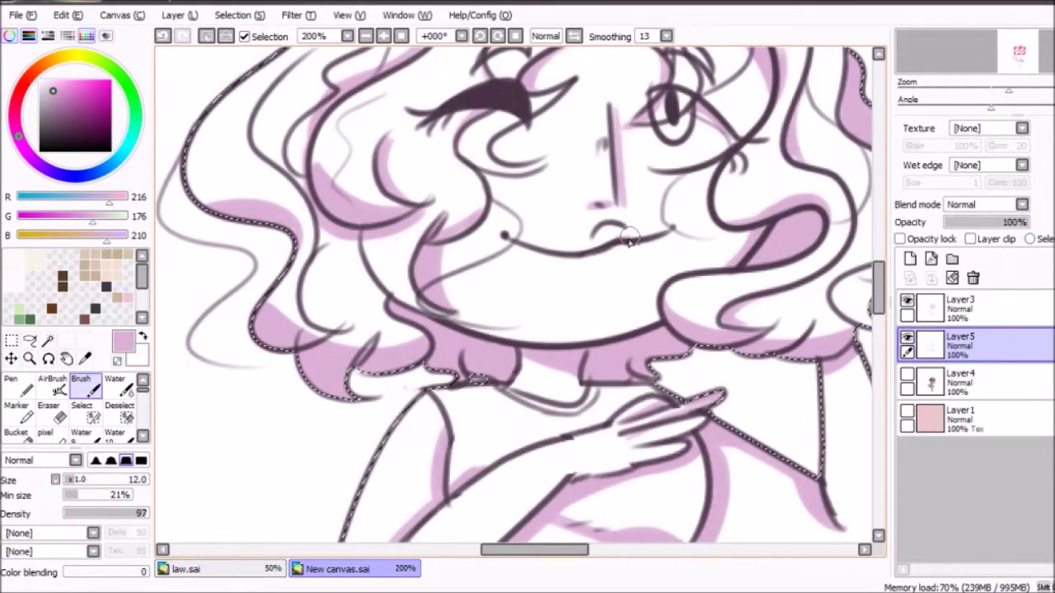
scroll(590, 254, "up", 2)
scroll(857, 356, "down", 8)
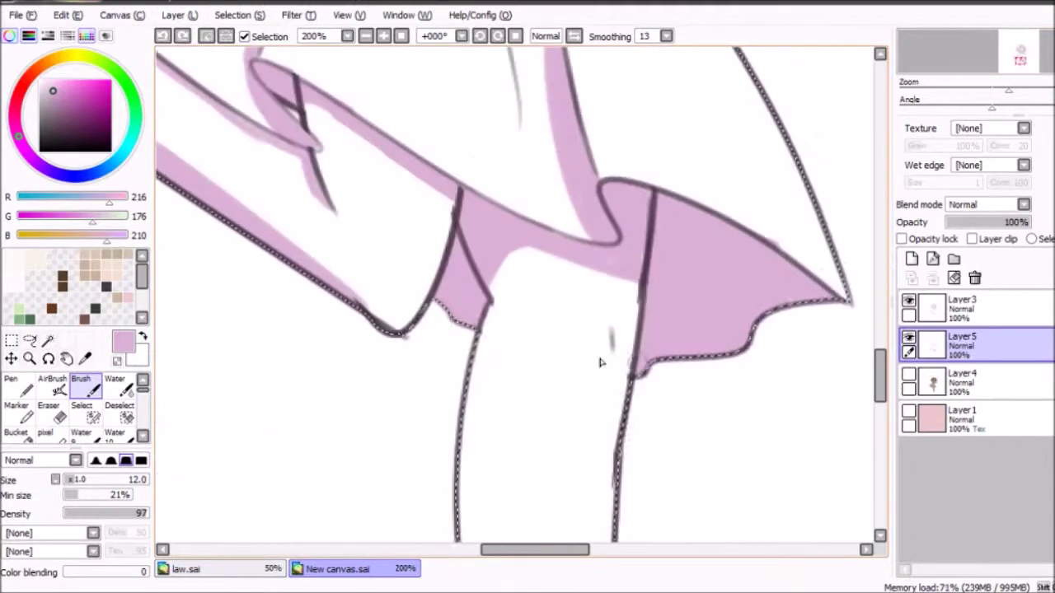
- Show the colour layer Layer4 and set Layer5's blend mode to Multiply
key("ctrl+minus")
left_click(1019, 50)
left_click(986, 204)
left_click(972, 239)
key("ctrl+plus")
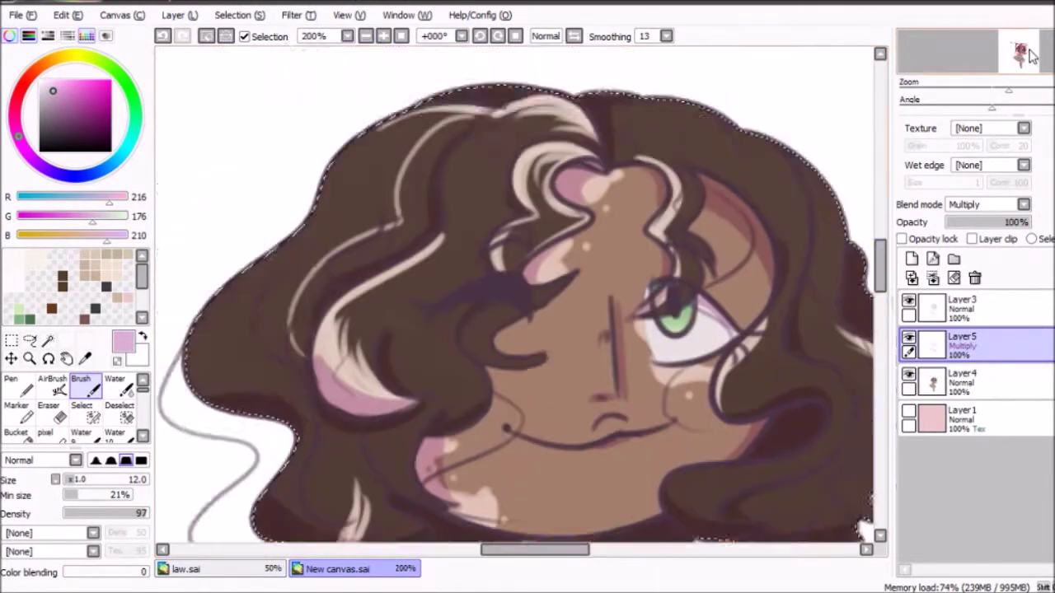
- Hide Layer5, add a Multiply layer above Layer4, and paint a soft reddish blush around the closed eye
key("ctrl+plus")
left_click(908, 337)
left_click(911, 258)
key("n")
mouse_move(313, 251)
left_mouse_down()
mouse_move(332, 262)
mouse_move(346, 247)
left_mouse_up()
key("e")
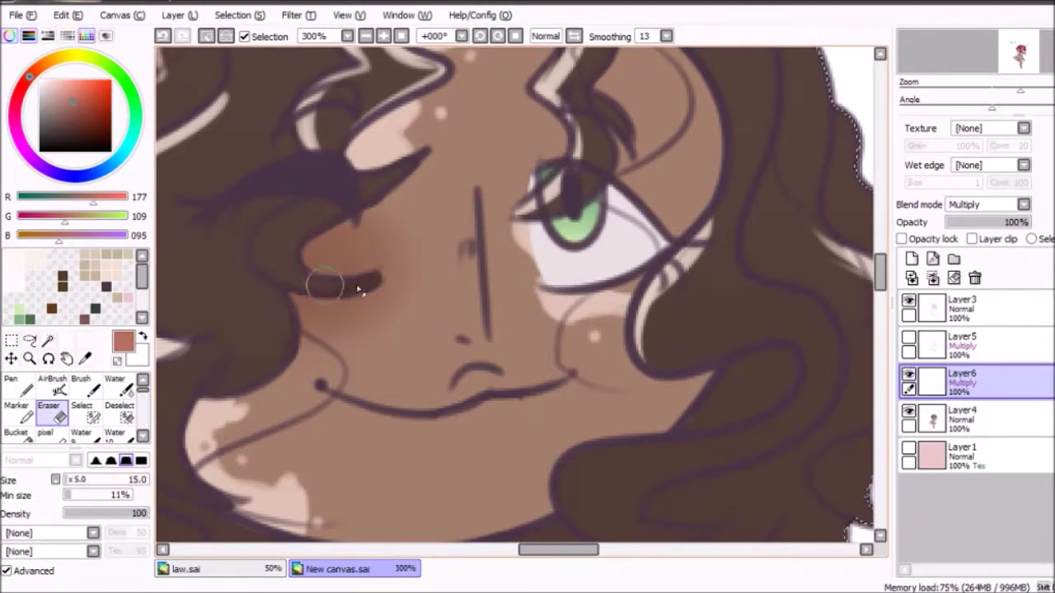
- Blend reddish blush onto the nose and the cheek below the open eye with the Water brush
key("c")
left_click(465, 241)
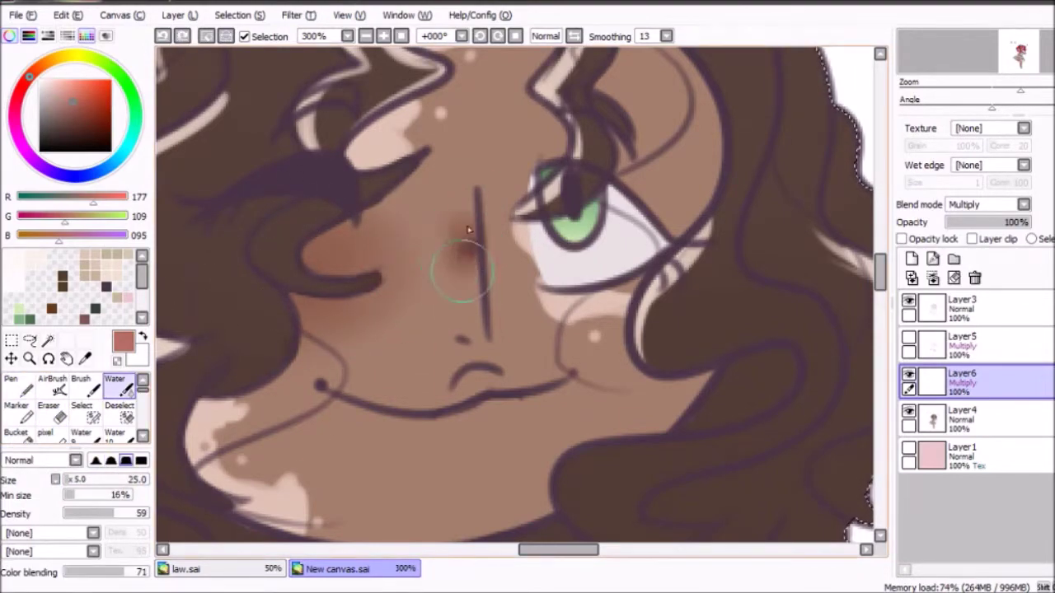
left_click_drag(649, 298, 581, 317)
key("ctrl+minus")
key("ctrl+minus")
key("ctrl+plus")
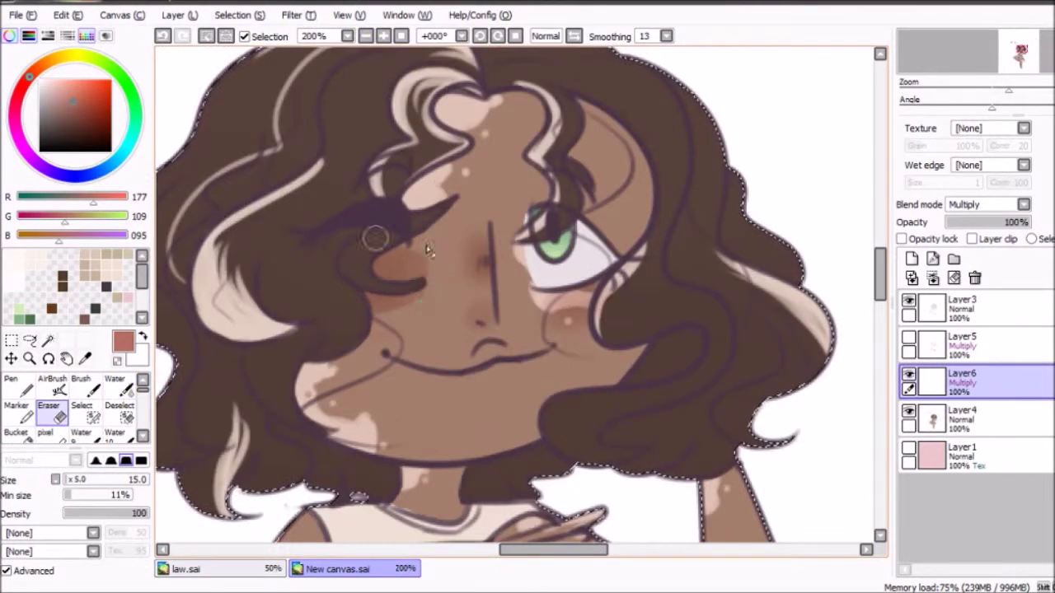
- Add the same soft reddish tint to the knees with the Water brush
scroll(512, 168, "down", 5)
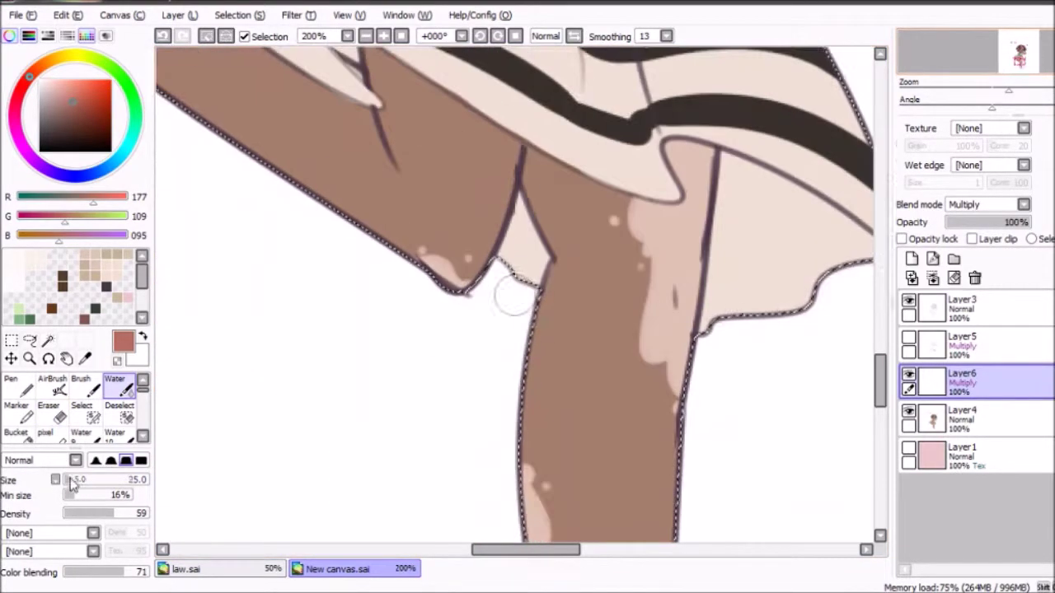
left_click_drag(655, 272, 684, 330)
mouse_move(1019, 52)
left_mouse_down()
mouse_move(1026, 64)
mouse_move(1021, 54)
left_mouse_up()
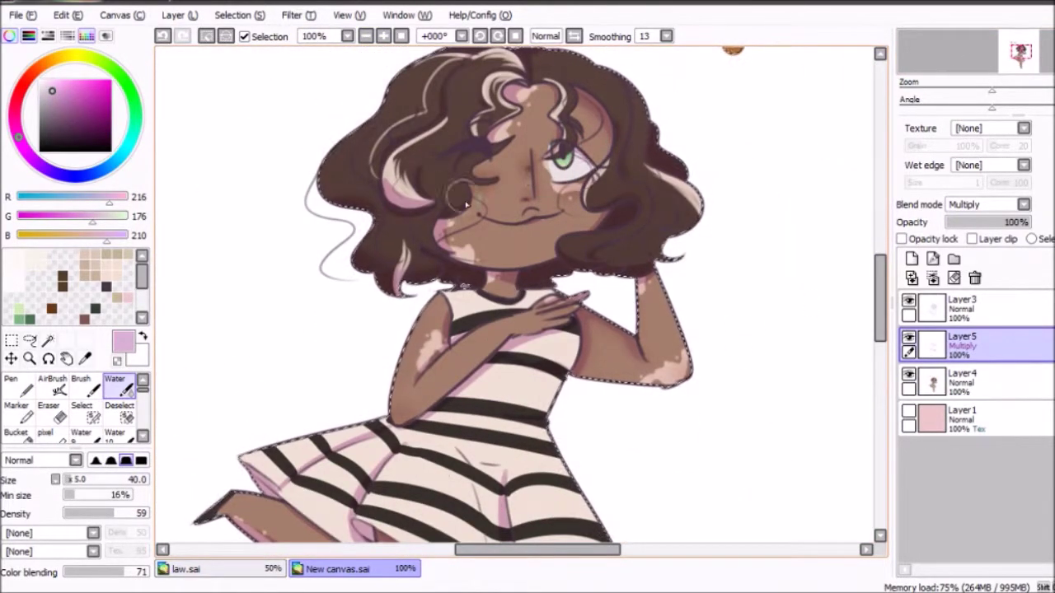
- Soften the mauve shadows on the skirt folds and legs on Layer5 with the Water brush at size 40
left_click_drag(879, 294, 874, 348)
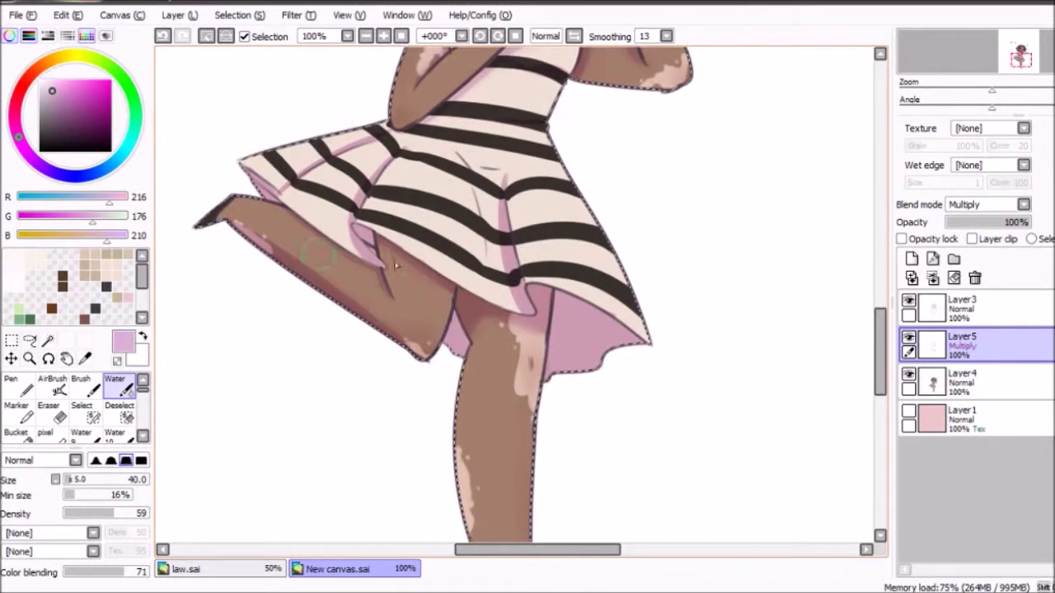
scroll(375, 124, "up", 1)
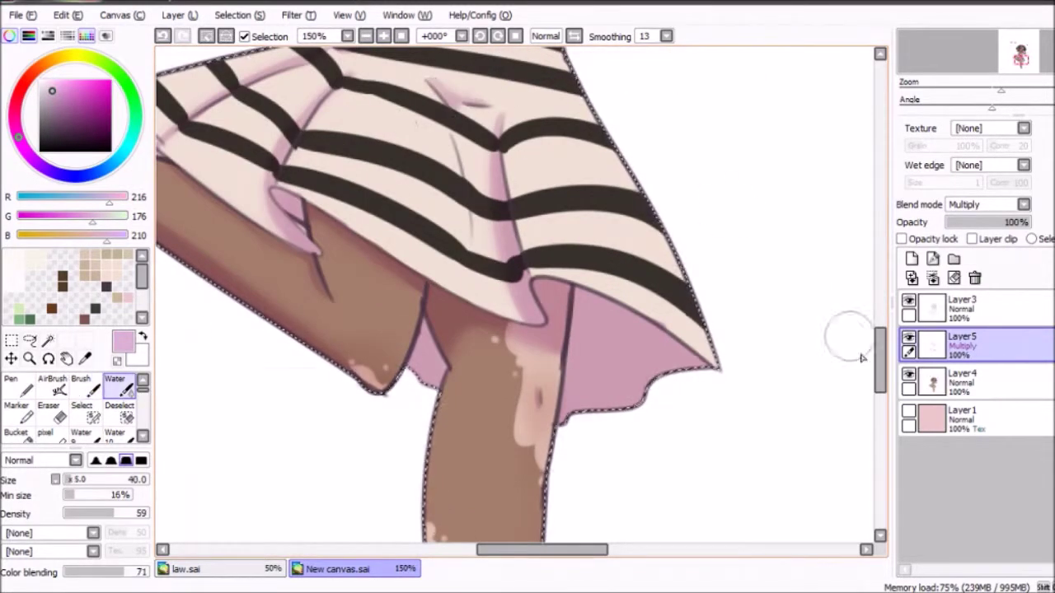
scroll(730, 211, "up", 3)
scroll(481, 327, "up", 5)
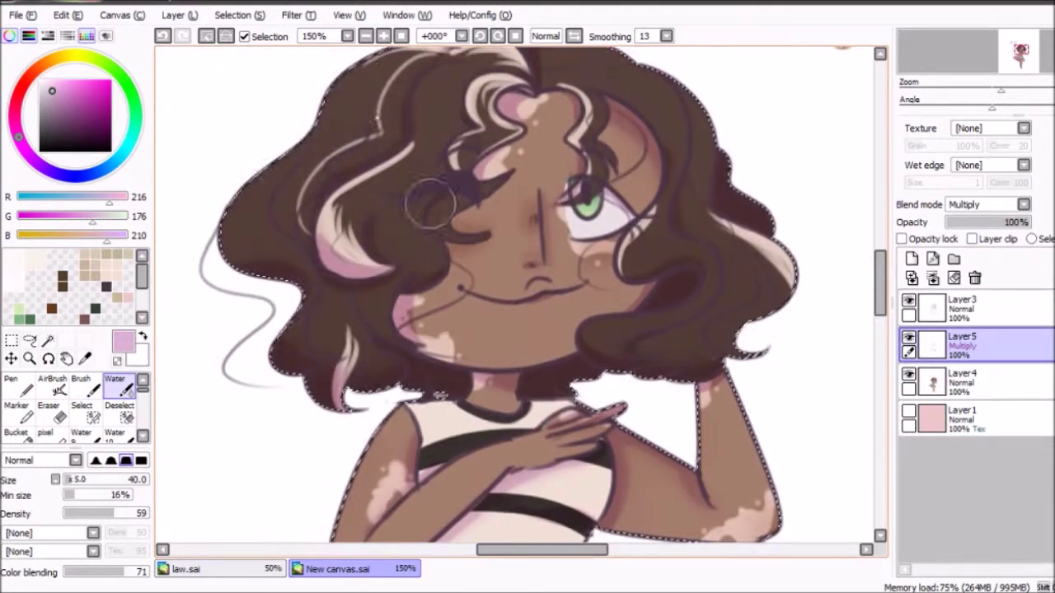
scroll(548, 106, "down", 1)
scroll(548, 106, "down", 5)
- Lower Layer5's opacity to 70% and show the pink background layer
left_click(1006, 222)
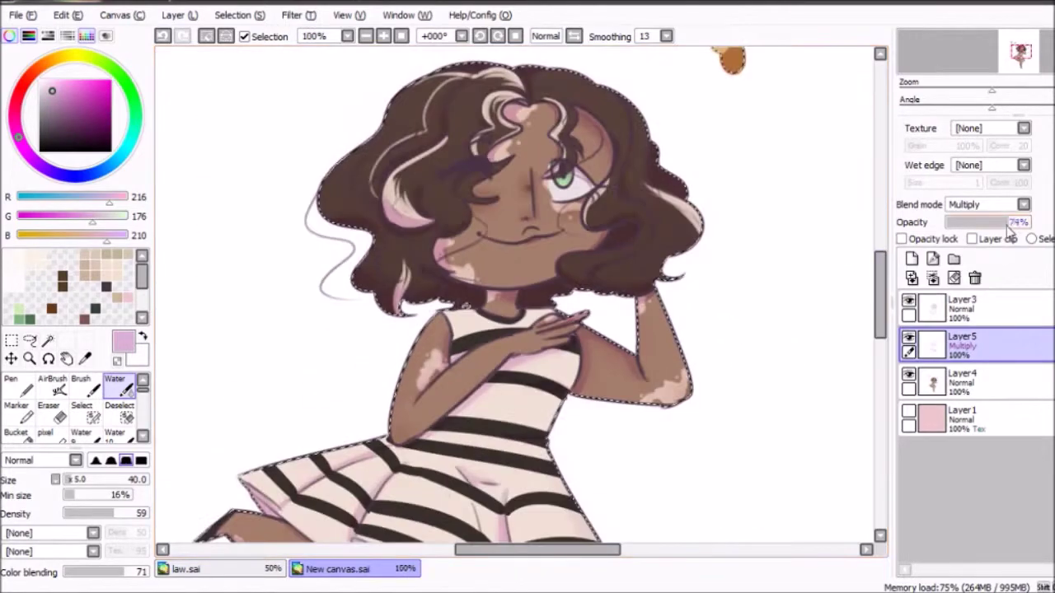
left_click(1022, 62)
scroll(519, 297, "up", 3)
left_click(908, 410)
scroll(519, 297, "up", 3)
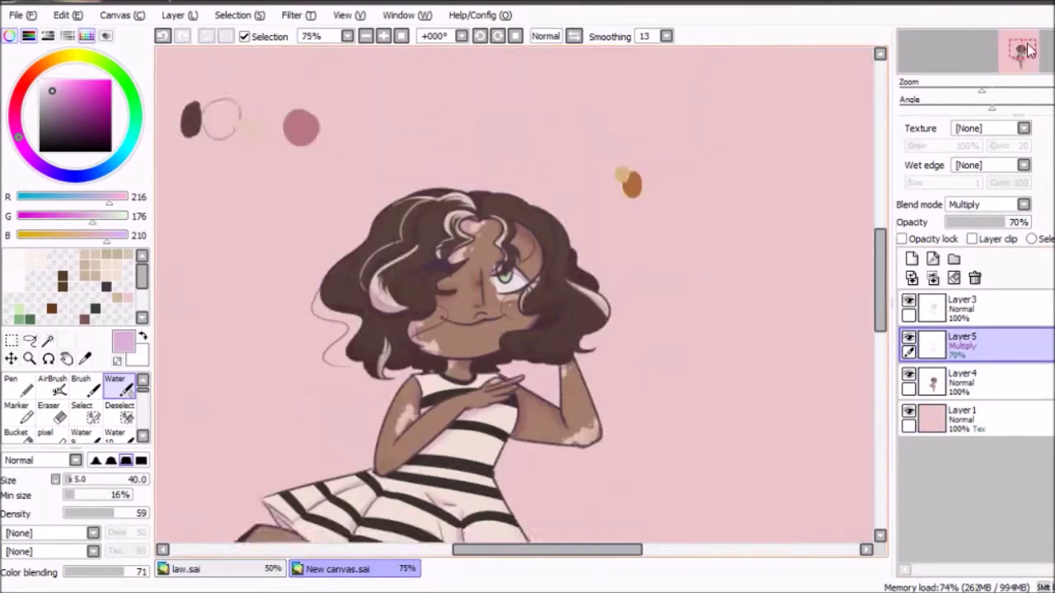
- Hide Layer5, add a layer clipped to the line art Layer3, and recolour the nose and mouth lines reddish brown
left_click(912, 258)
left_click(908, 373)
left_click(956, 305)
scroll(528, 297, "up", 1)
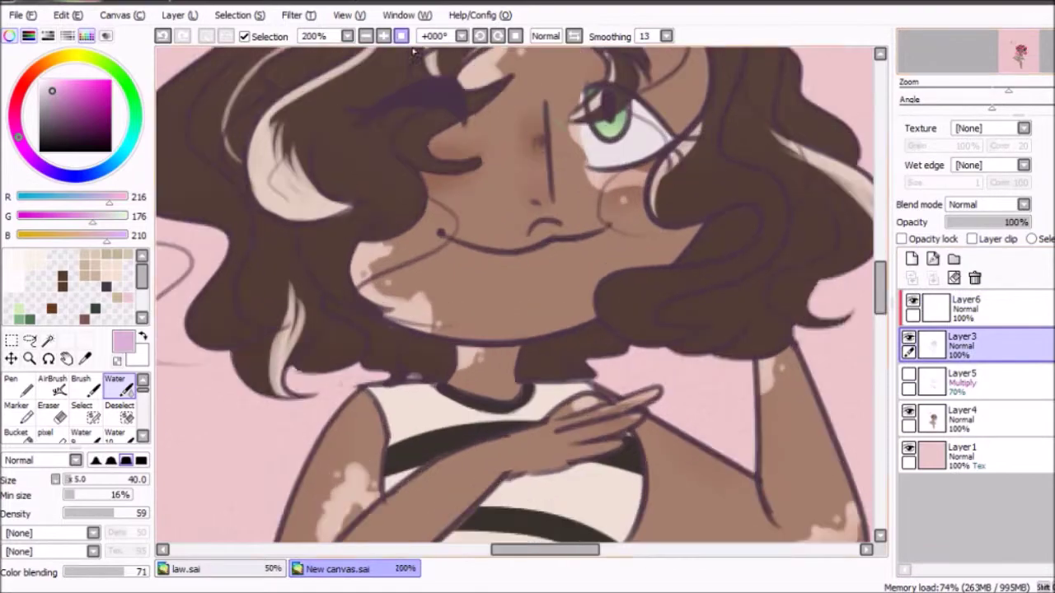
key("n")
left_click(956, 309)
key("e")
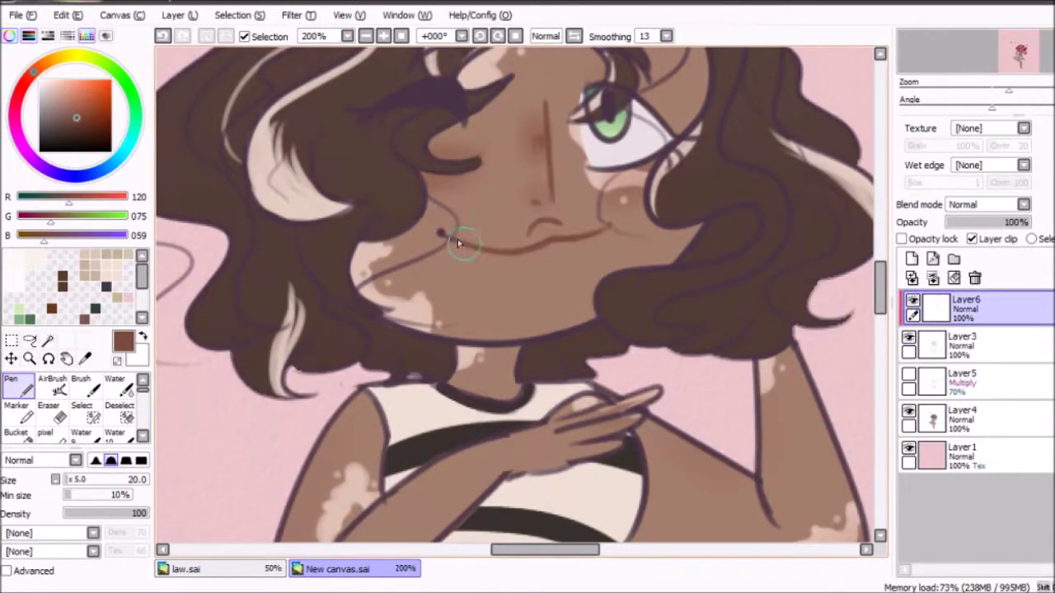
- Recolour the finger lines of the folded hand and the raised leg's crease line reddish brown on Layer6
scroll(458, 243, "up", 2)
key("n")
left_click(1022, 51)
left_click(1029, 60)
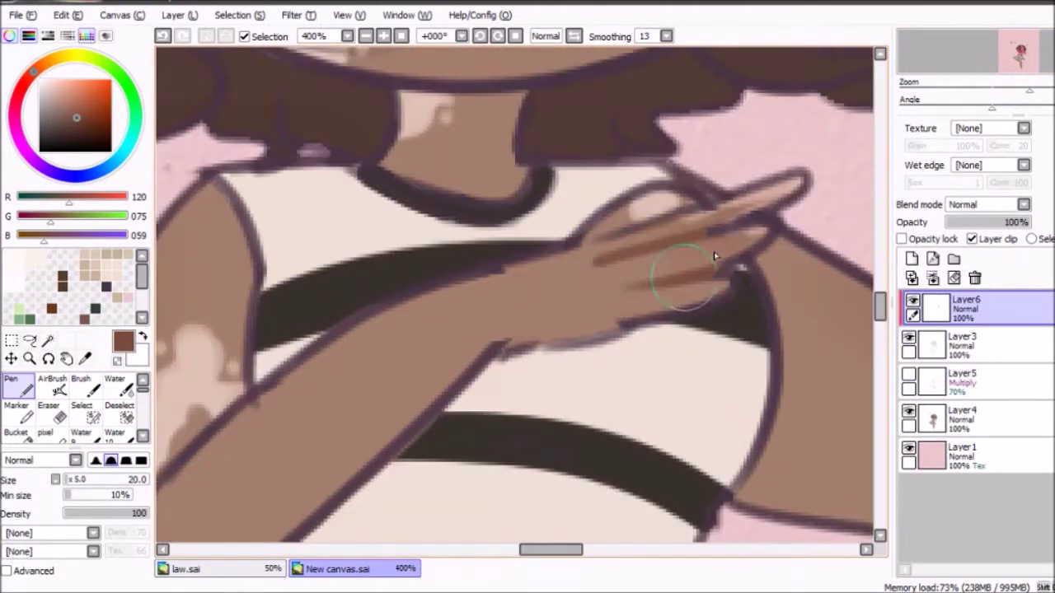
scroll(1031, 58, "down", 1)
left_click(1032, 58)
left_click(1032, 57)
left_click(1022, 72)
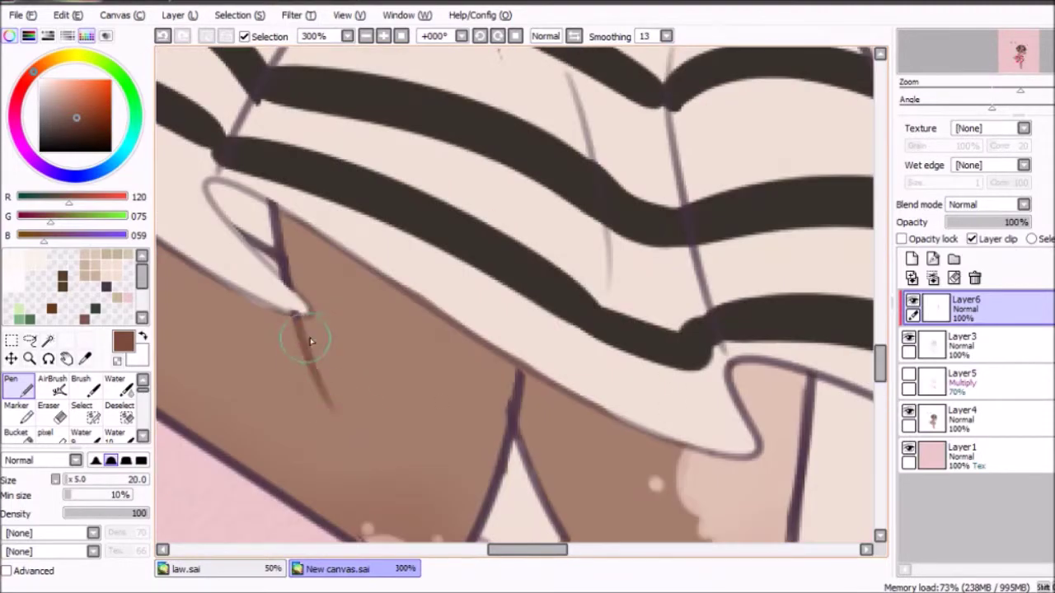
scroll(1021, 73, "down", 1)
- Recolour the skirt's inner fold lines beige (RGB 195, 170, 145) on the clipped Layer6
left_click(387, 152, "alt")
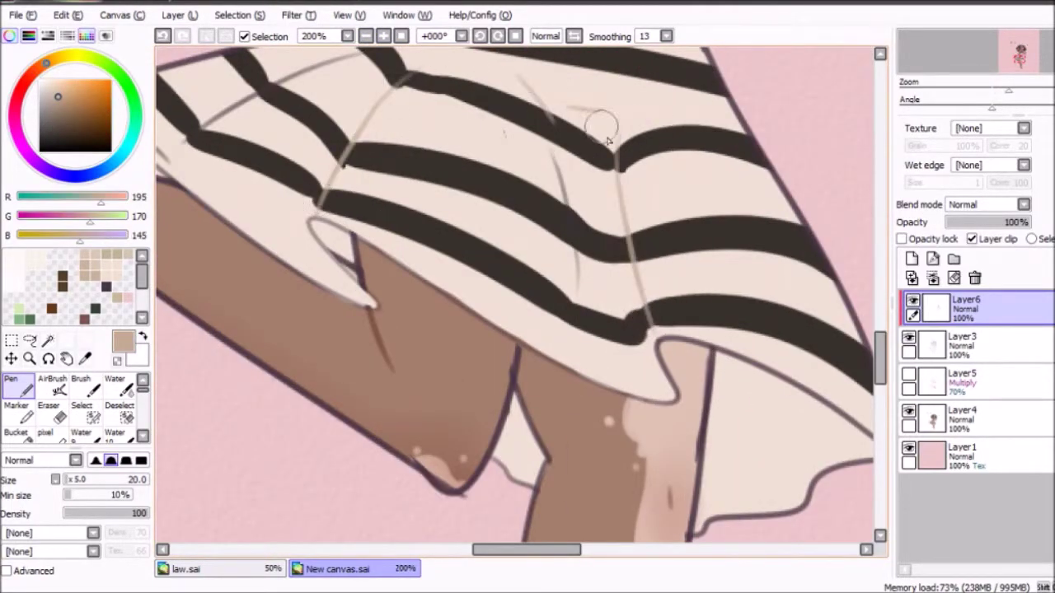
scroll(608, 141, "up", 8)
scroll(659, 306, "down", 9)
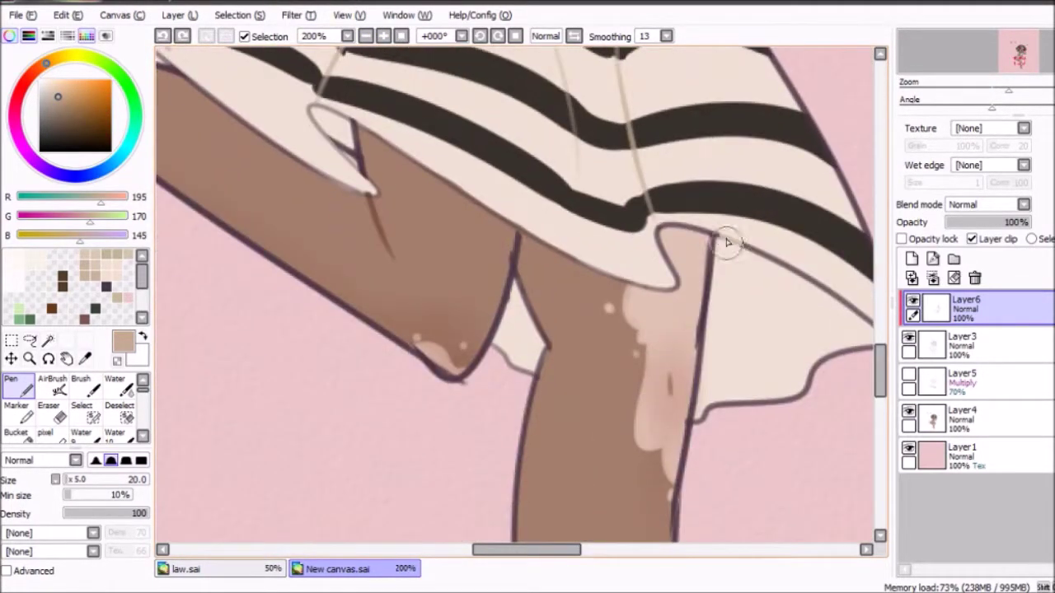
scroll(728, 241, "right", 3)
scroll(680, 396, "left", 3)
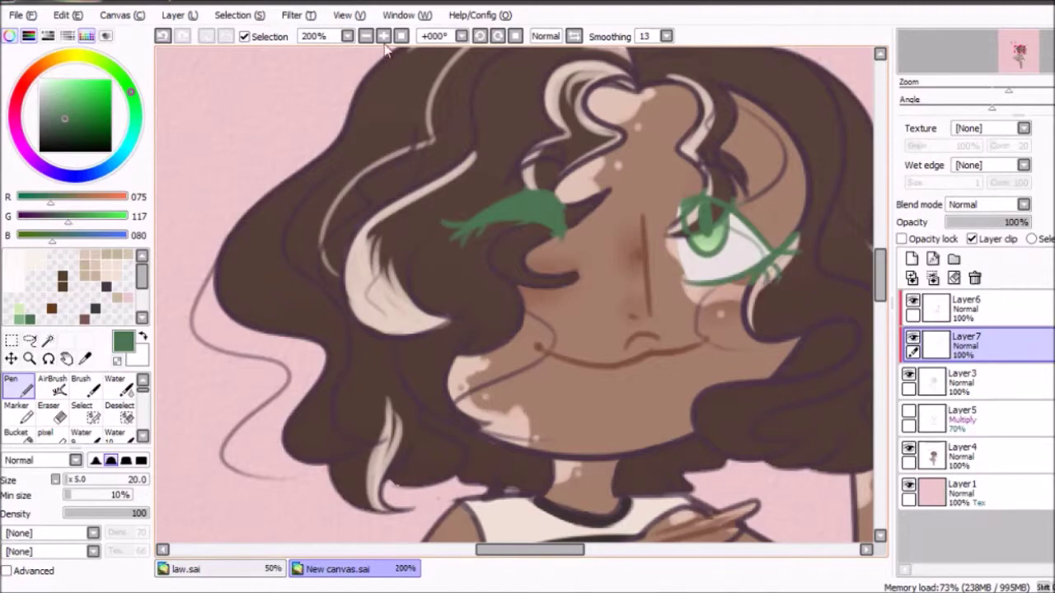
- Erase the excess green line colour from the hair strand and lashes around the open eye on Layer7
scroll(511, 185, "up", 2)
key("e")
scroll(624, 239, "right", 3)
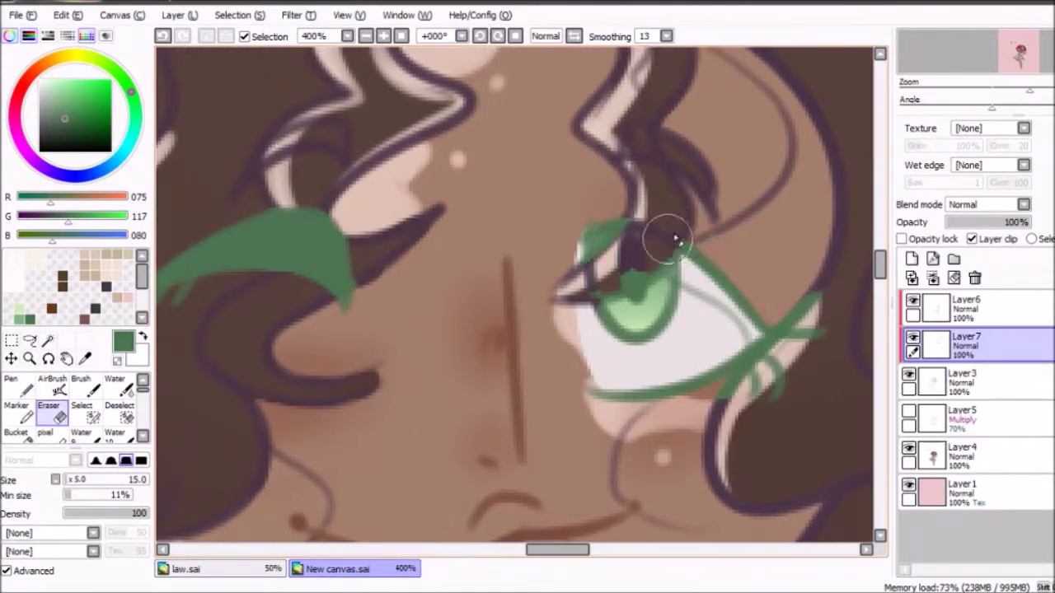
scroll(742, 394, "down", 2)
scroll(511, 297, "up", 1)
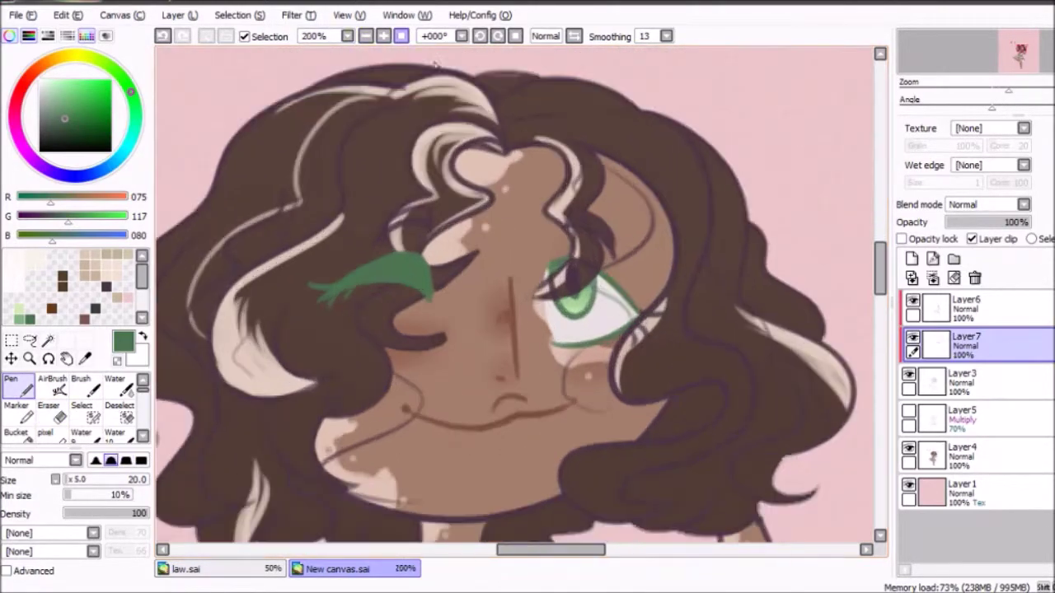
- Hide Layer4 and Layer1, then recolour the inner hair lines dark brown (RGB 54, 36, 31) on clipped Layer8
key("n")
left_click(908, 484)
left_click(908, 521)
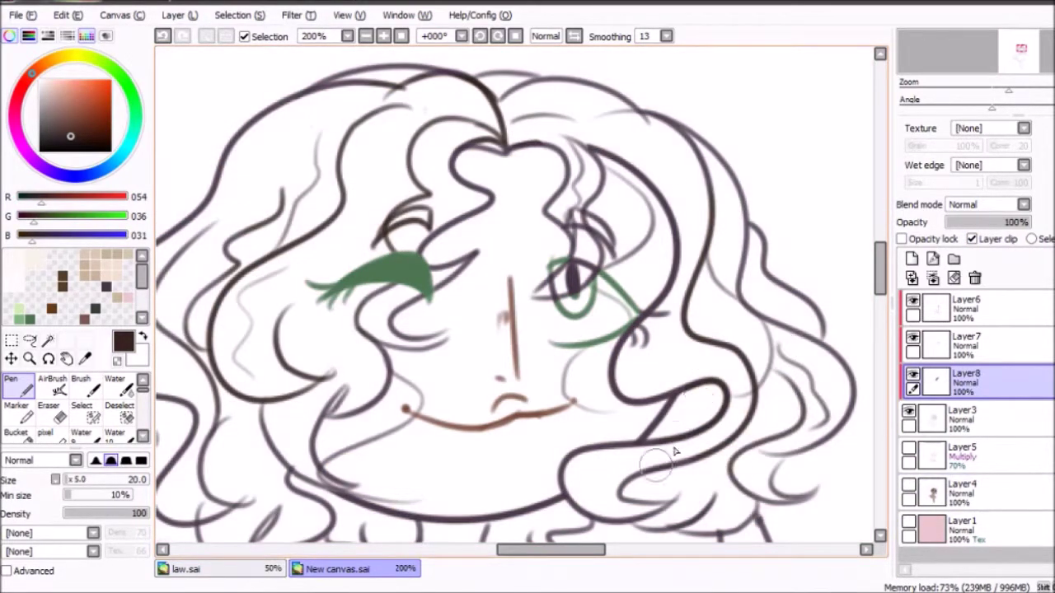
scroll(680, 441, "down", 2)
scroll(527, 521, "left", 2)
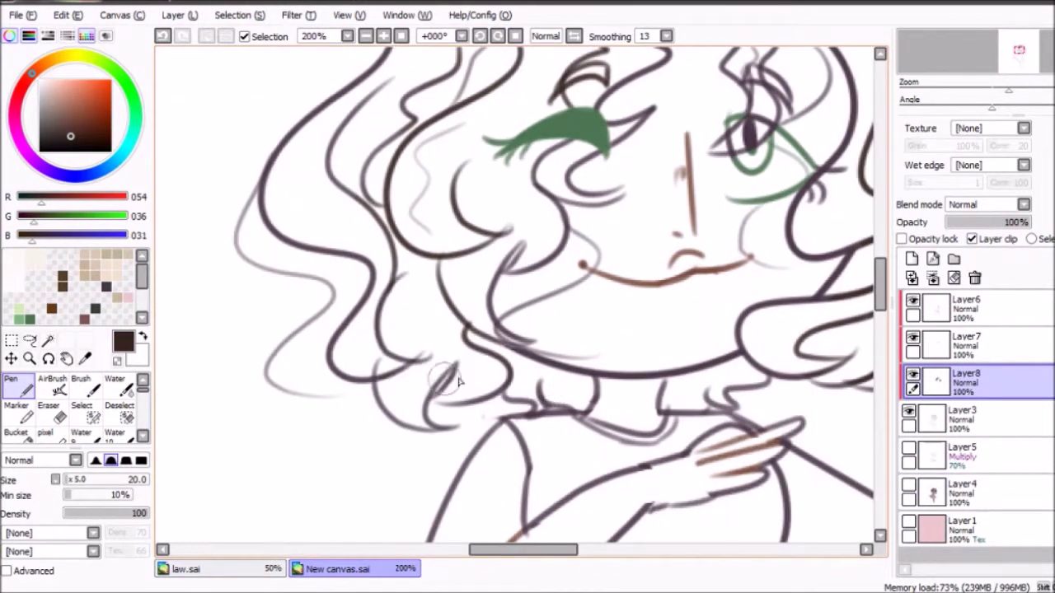
scroll(874, 297, "up", 4)
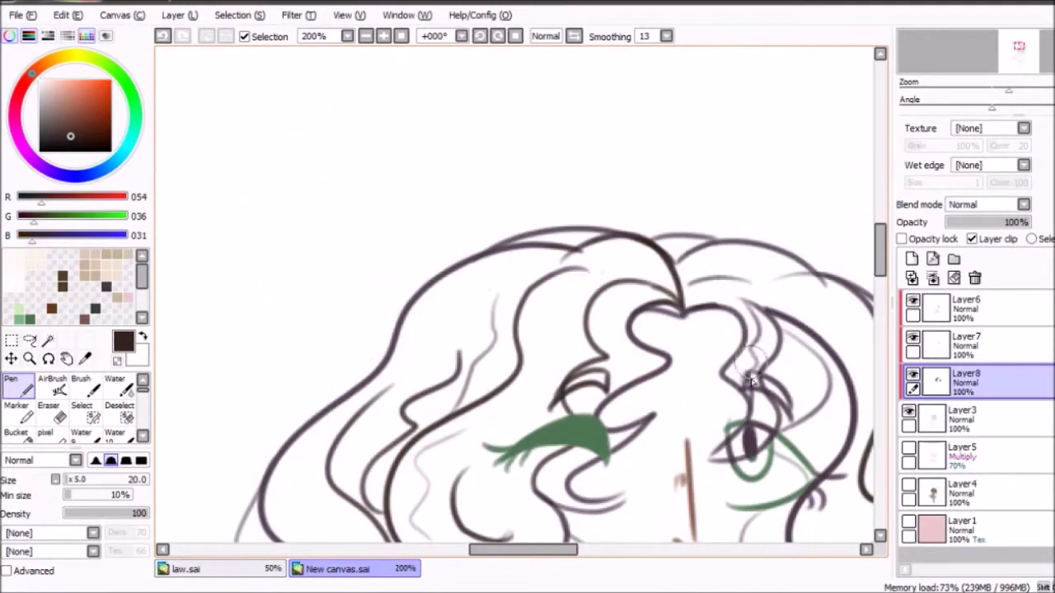
- Show Layer4 again and continue recolouring the line art of the side and lower curls dark brown on Layer8
left_click(908, 485)
scroll(774, 198, "down", 1)
scroll(762, 301, "down", 2)
scroll(621, 321, "right", 3)
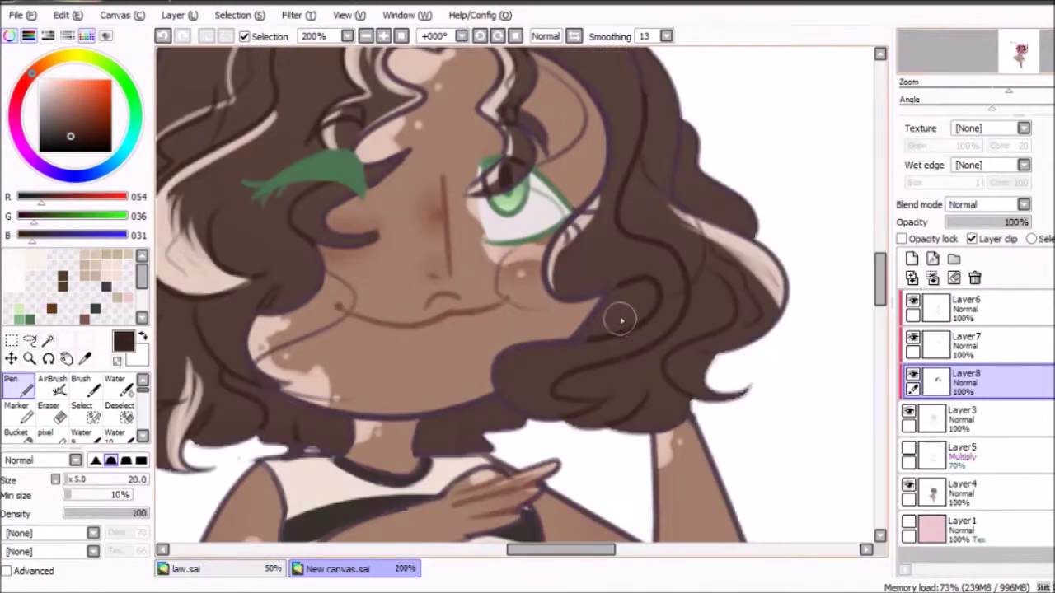
scroll(464, 313, "down", 2)
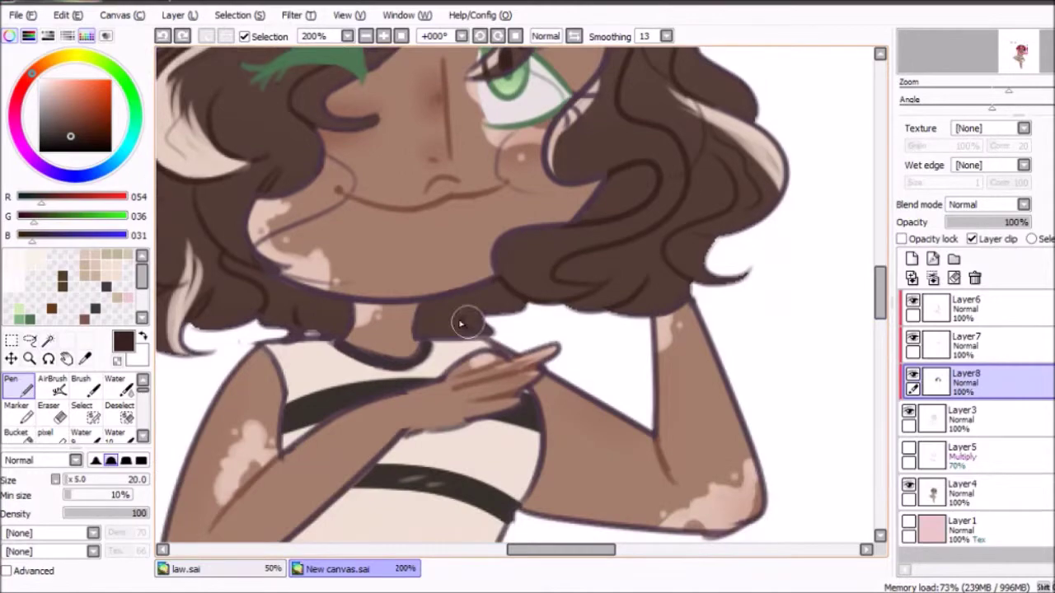
scroll(836, 110, "up", 4)
scroll(836, 111, "left", 1)
scroll(518, 273, "left", 3)
scroll(517, 274, "down", 2)
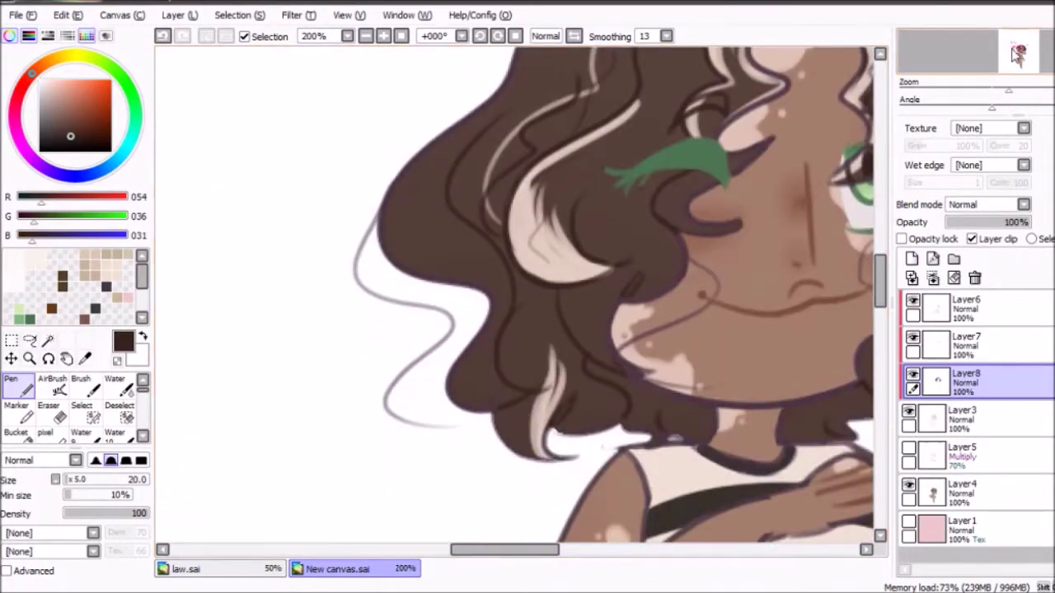
- Recolour the lines inside the pale hair strands light brown (RGB 162, 136, 119) on clipped Layer8
scroll(560, 165, "up", 1)
left_click(593, 111, "alt")
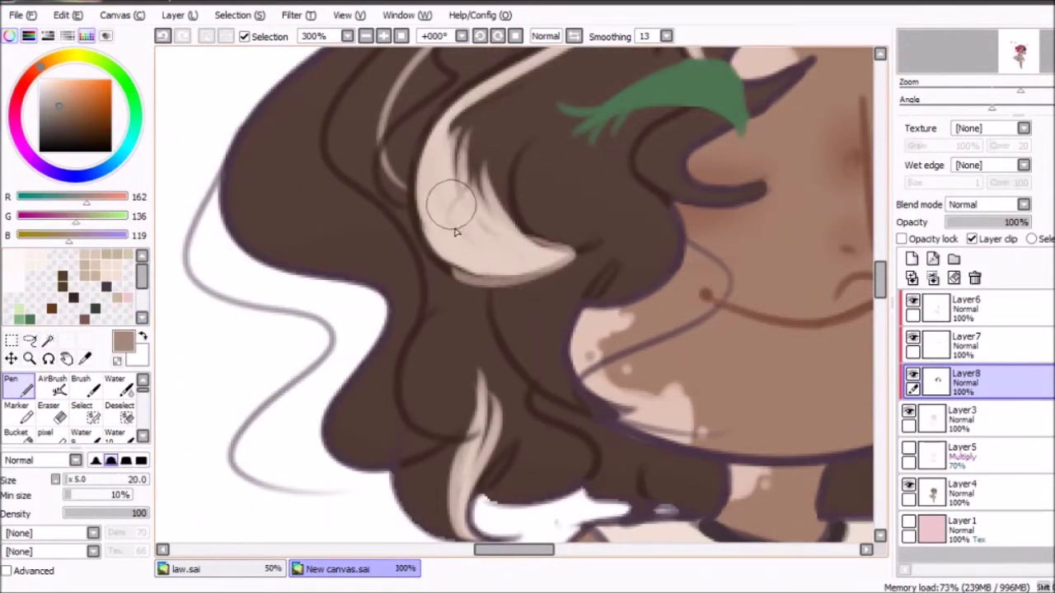
scroll(635, 105, "up", 4)
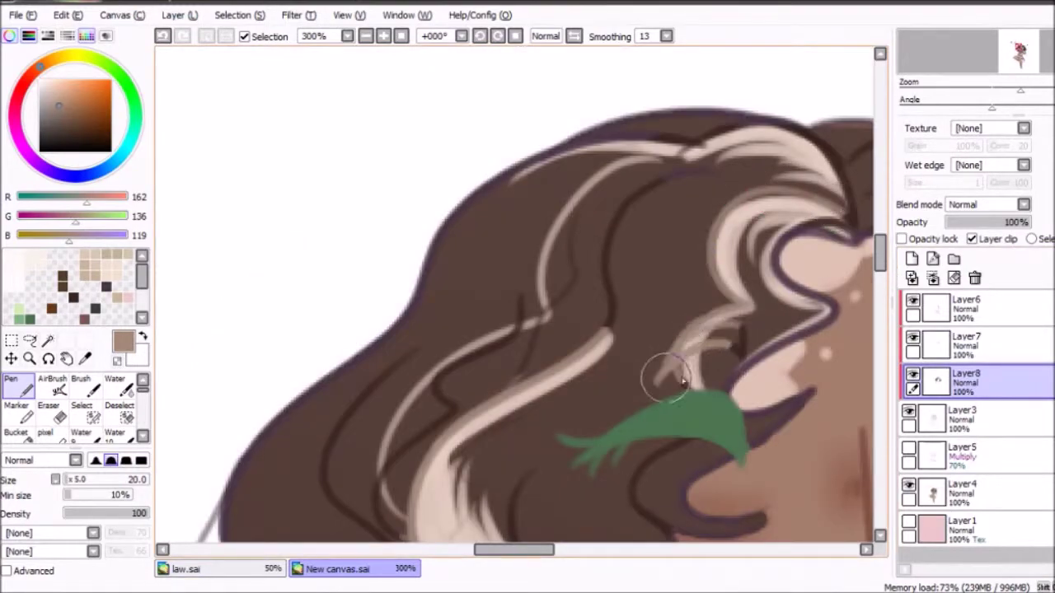
- Sample the dark brown (RGB 54, 36, 31) again and recolour the remaining inner hair lines around the crown and side curls
scroll(875, 64, "down", 3)
left_click(531, 188, "alt")
scroll(531, 188, "up", 2)
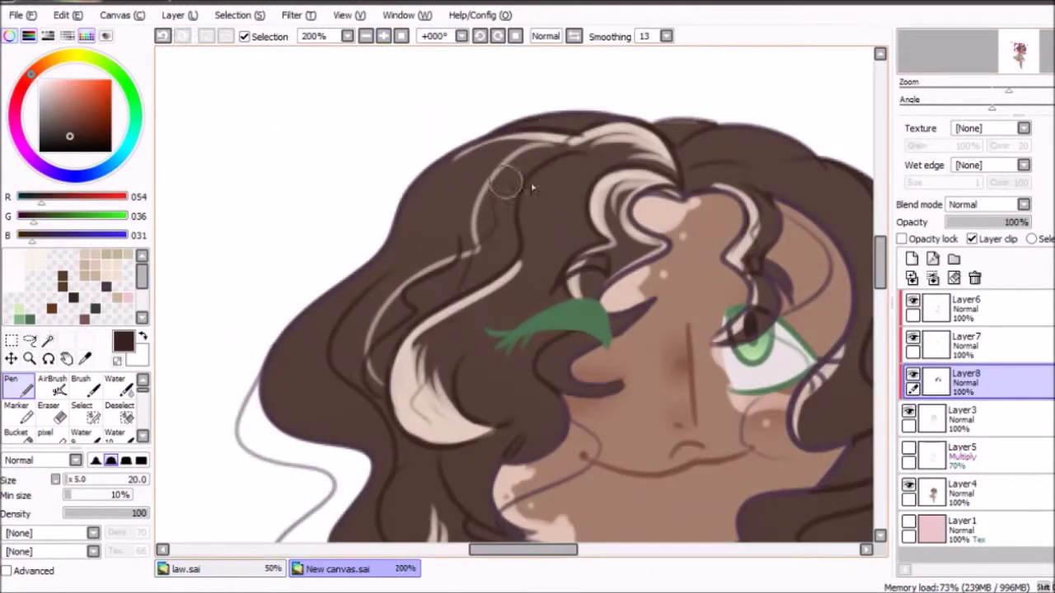
scroll(731, 152, "down", 3)
left_click(510, 330, "alt")
scroll(890, 323, "up", 2)
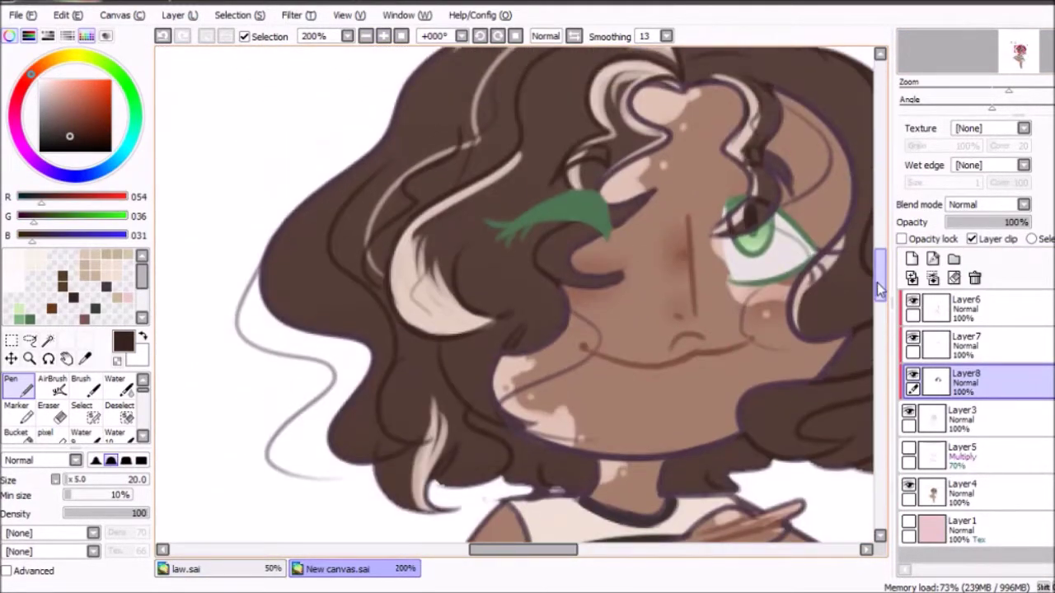
- Recolour the inner skin lines on the legs reddish brown (RGB 121, 76, 59) on clipped Layer6
left_click(964, 310)
scroll(654, 280, "down", 2)
scroll(511, 297, "down", 3)
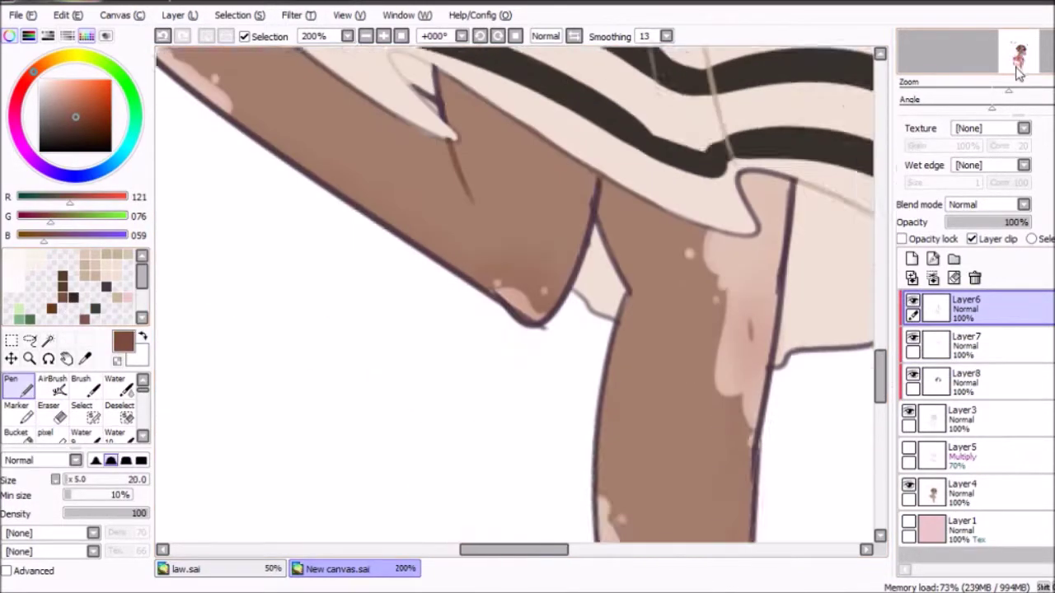
scroll(511, 297, "down", 2)
scroll(511, 296, "up", 4)
- Merge the three clipped recolouring layers down into Layer3, then show the Multiply shading on Layer5 and set its opacity to 87%
key("ctrl+e")
key("ctrl+e")
key("ctrl+e")
left_click(908, 342)
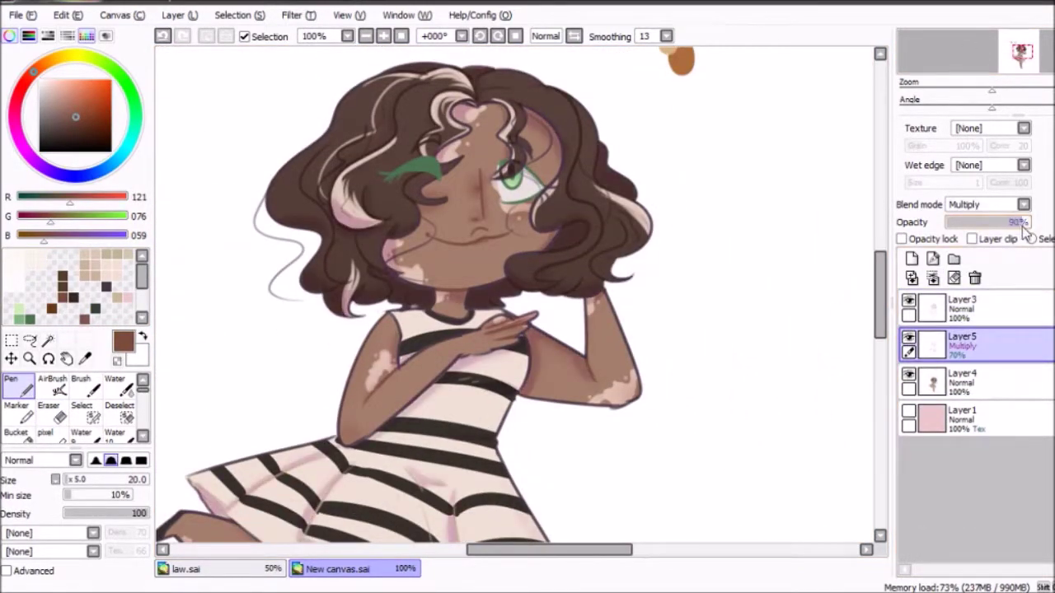
- Show the pink background and add a new Addition layer at 49% opacity, with dusty pink (RGB 183, 149, 152) as the brush colour
left_click(909, 418)
left_click(911, 259)
left_click(64, 93)
left_click(986, 204)
left_click(991, 224)
key("n")
left_click(402, 36)
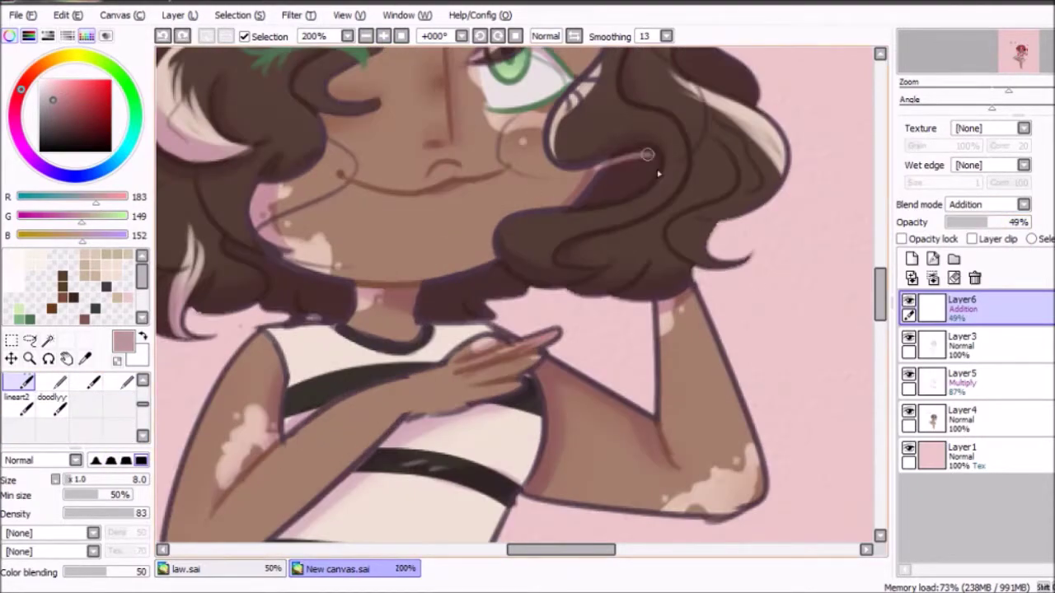
- Paint thin pink rim highlights along the curls, jawline and underarm edge on the Addition layer
scroll(665, 360, "down", 1)
scroll(480, 141, "up", 6)
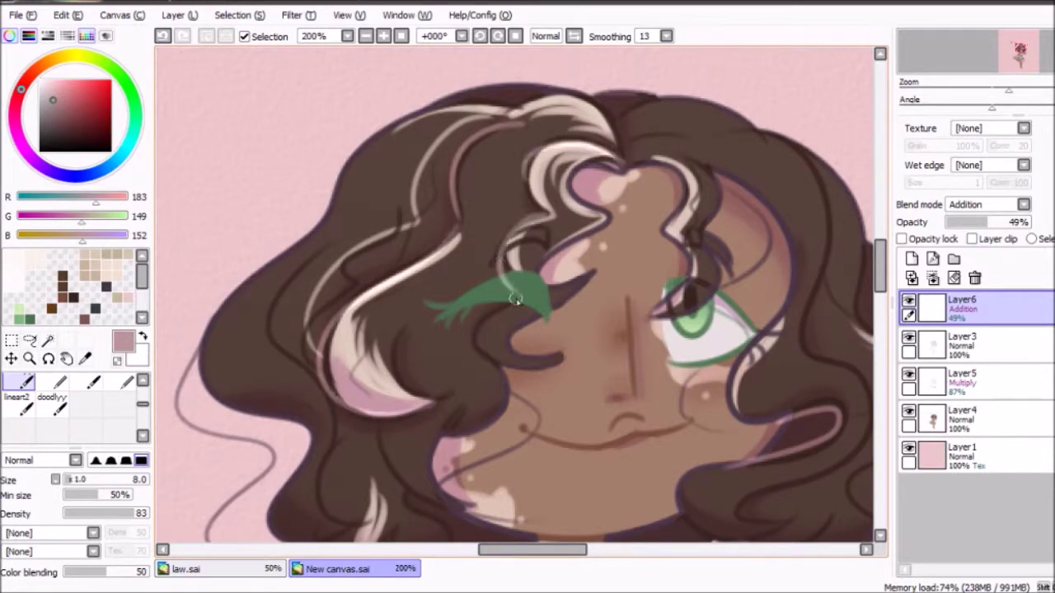
scroll(521, 295, "down", 5)
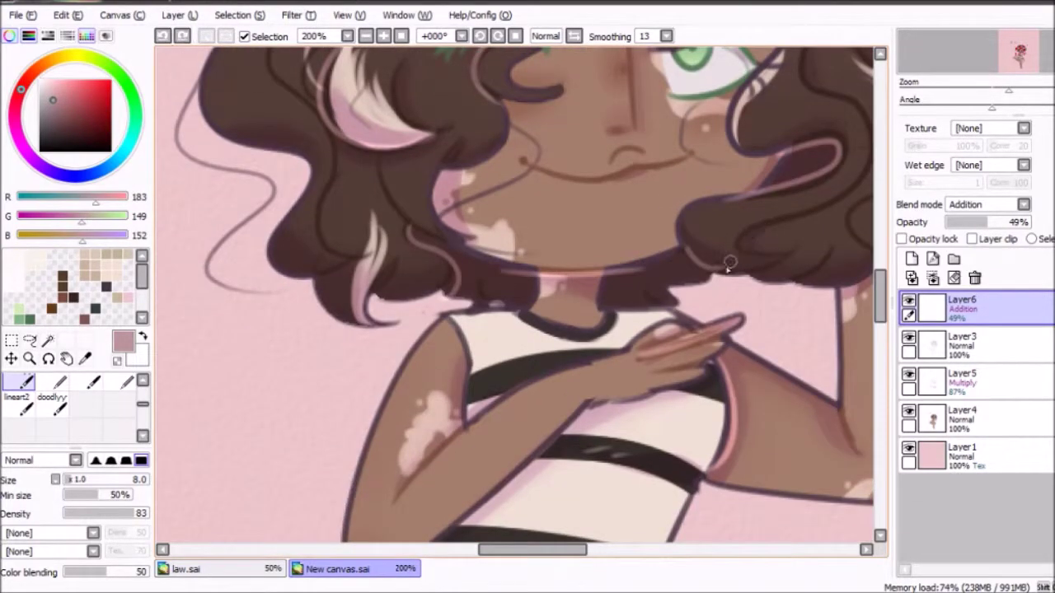
- Paint thin highlights along the skirt's folds, hem and pointed corner on the Addition layer
scroll(752, 253, "down", 8)
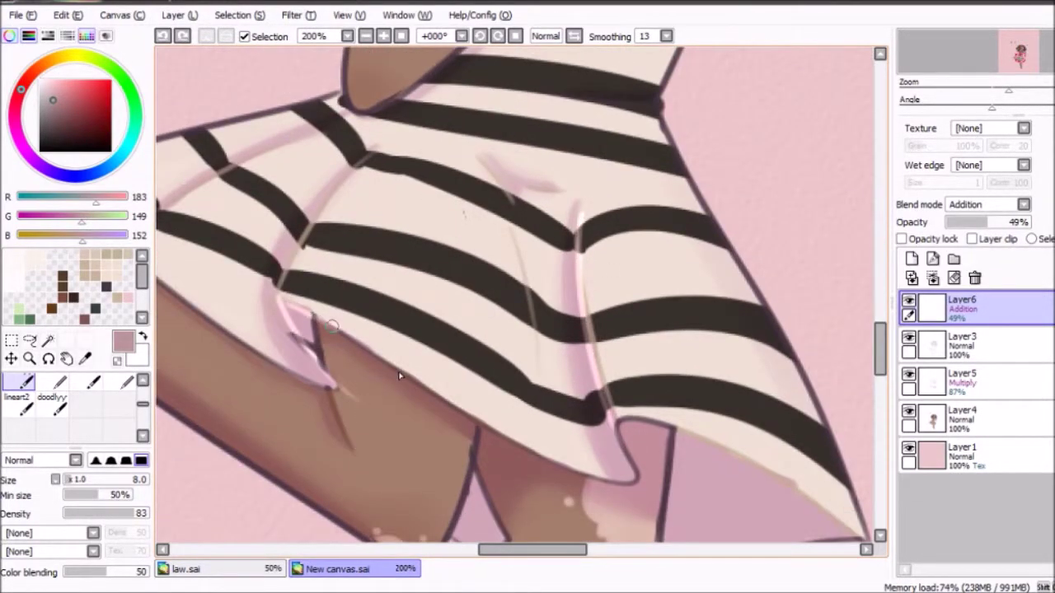
scroll(818, 348, "down", 4)
scroll(443, 293, "up", 3)
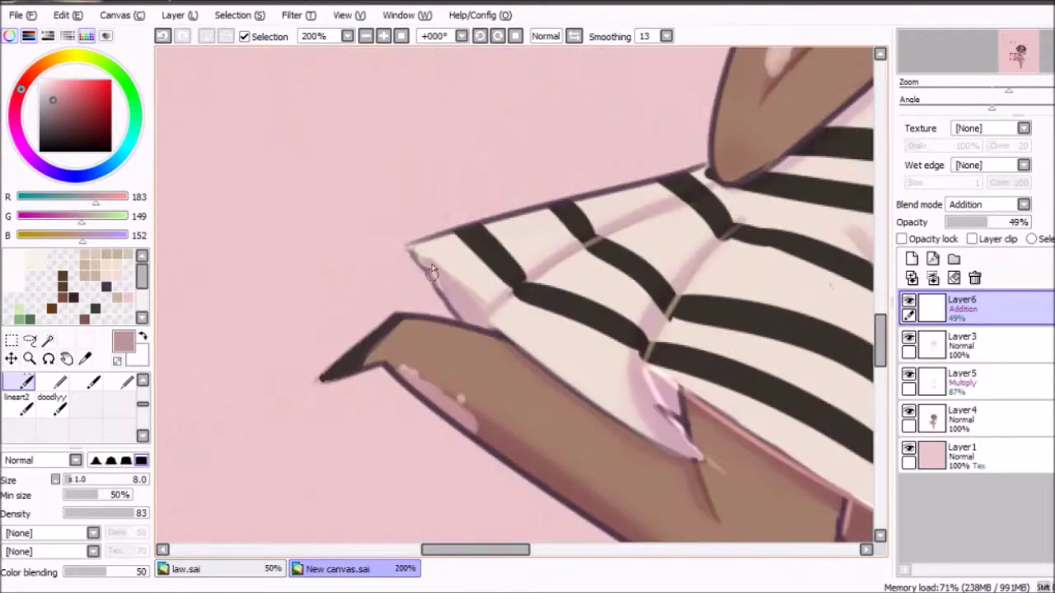
- Draw small white circles in the background around the hair and skirt on the Addition layer
scroll(531, 289, "up", 6)
left_click(365, 36)
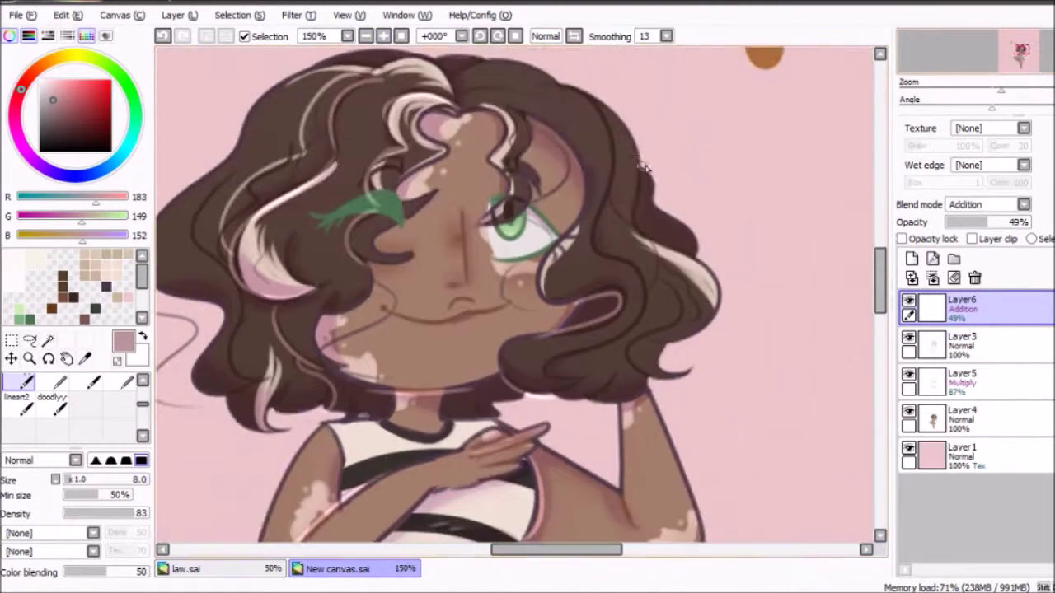
left_click_drag(514, 552, 484, 552)
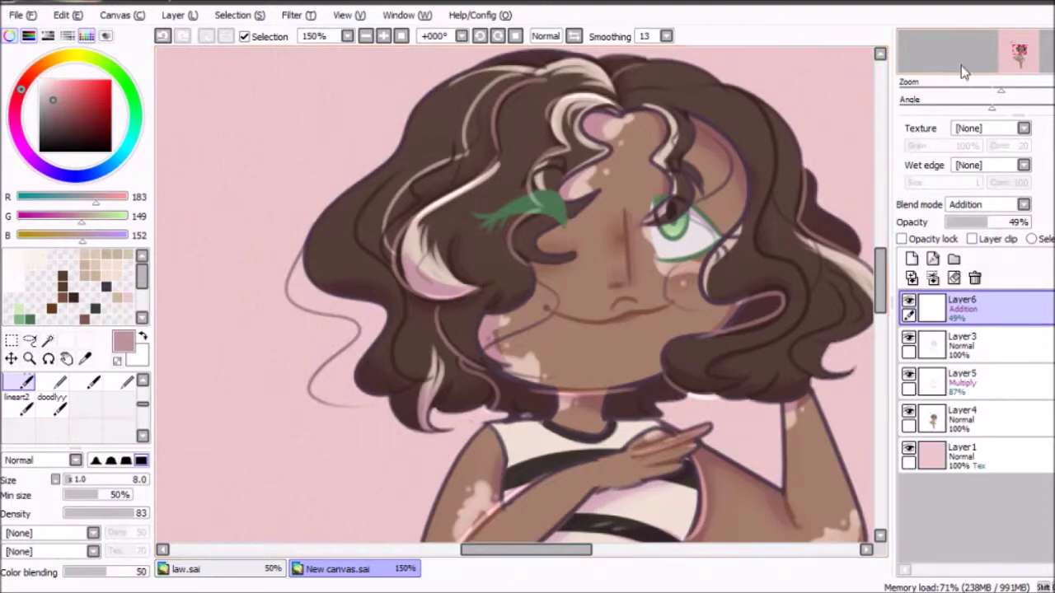
left_click_drag(766, 119, 675, 119)
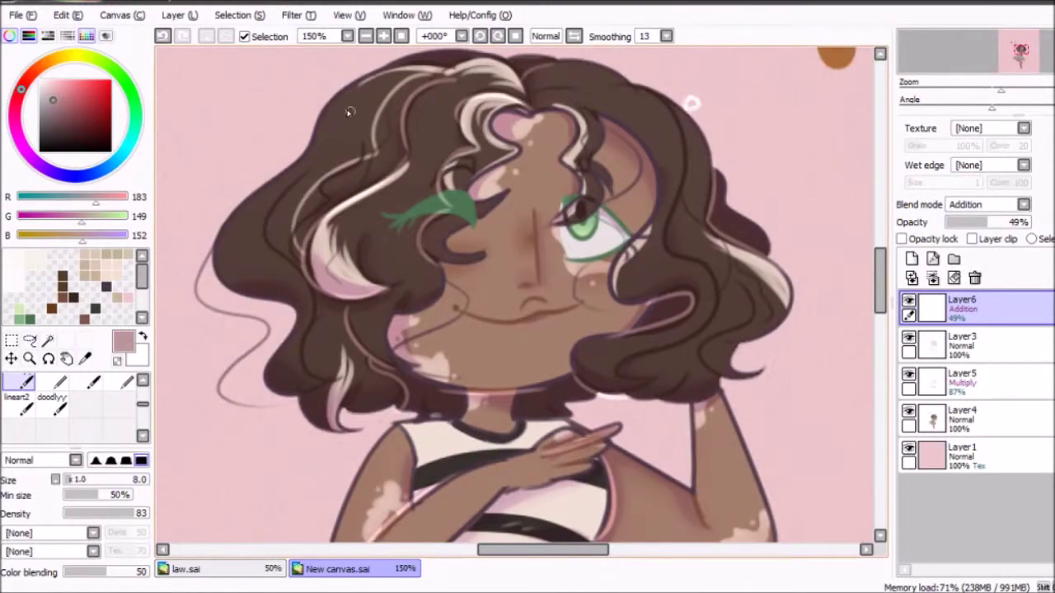
scroll(472, 278, "down", 10)
key("minus")
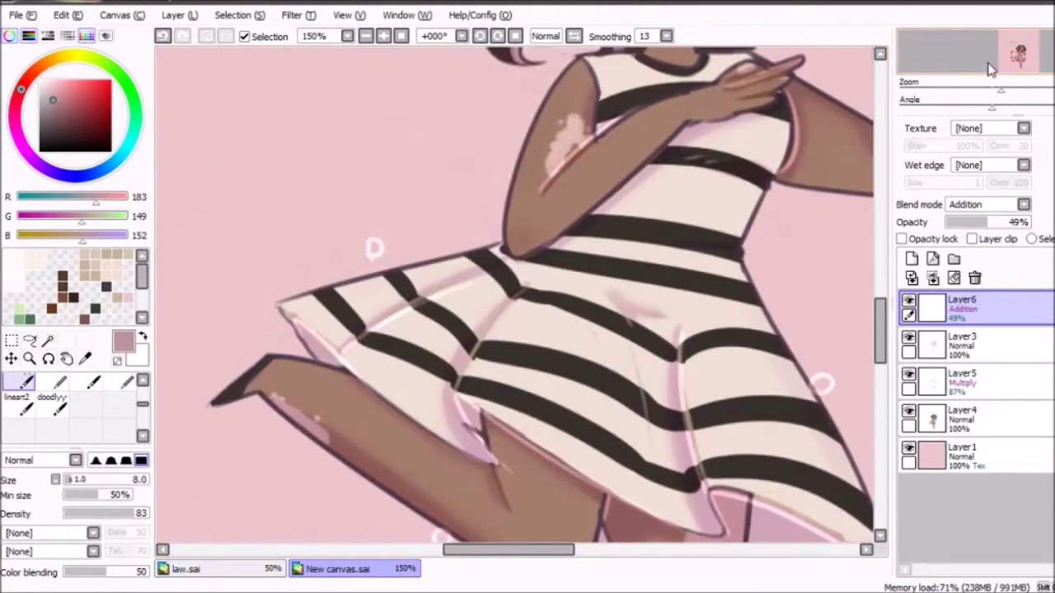
- Draw white outlined hearts in the background around the girl's head and dress on the Addition layer
key("minus")
key("minus")
key("plus")
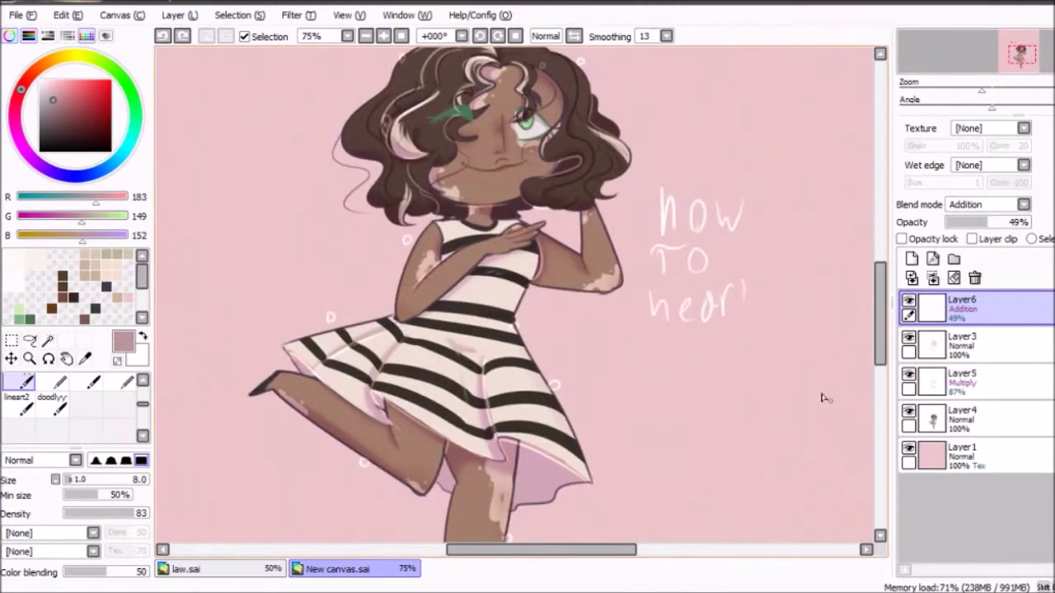
scroll(696, 251, "up", 1)
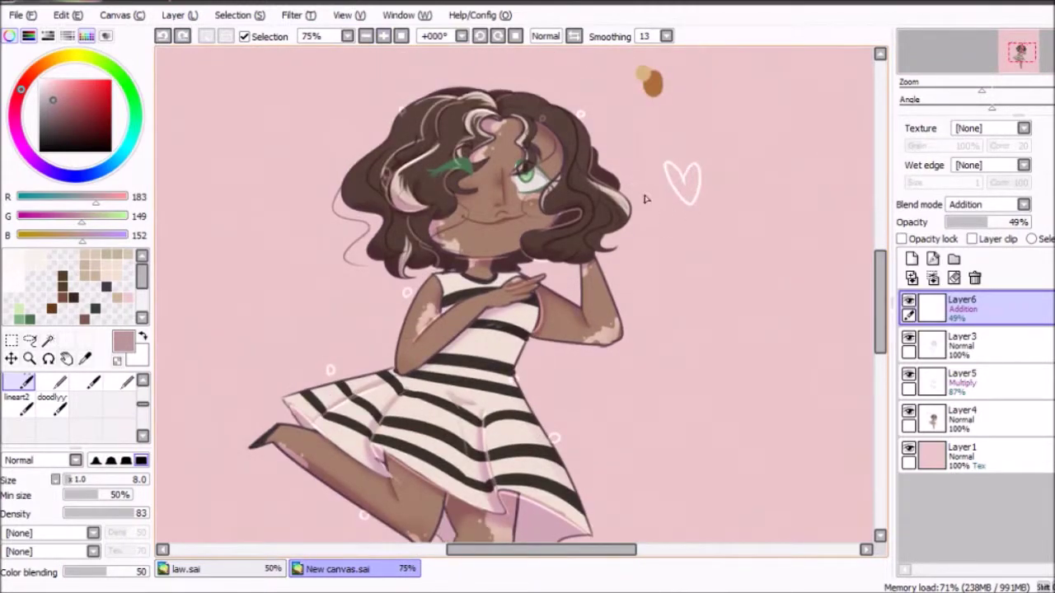
key("minus")
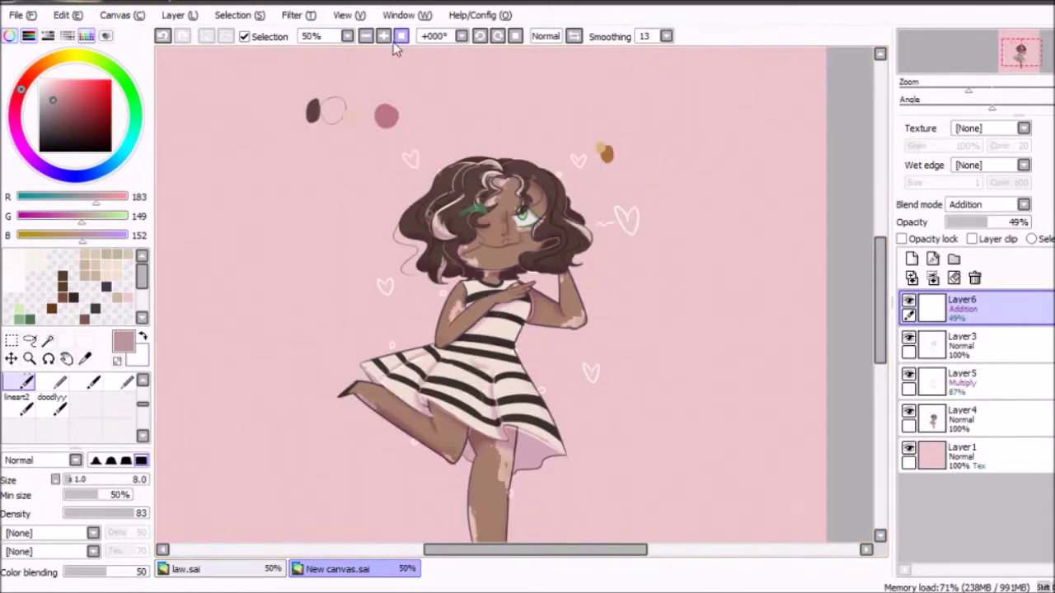
- Handwrite "BD" above "BA" with a dividing line in the background beside the standing leg
key("minus")
key("plus")
key("plus")
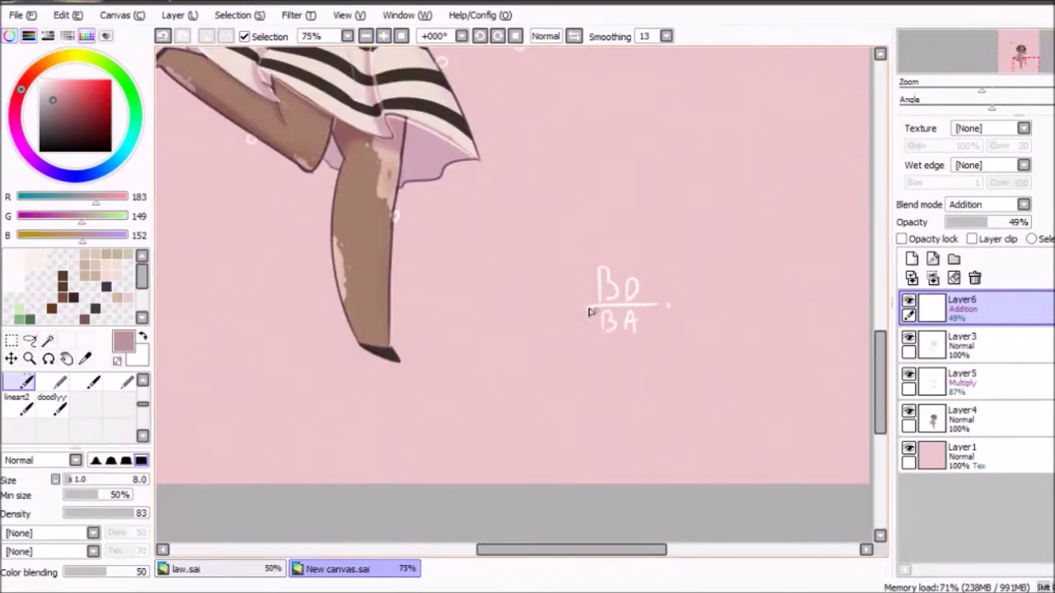